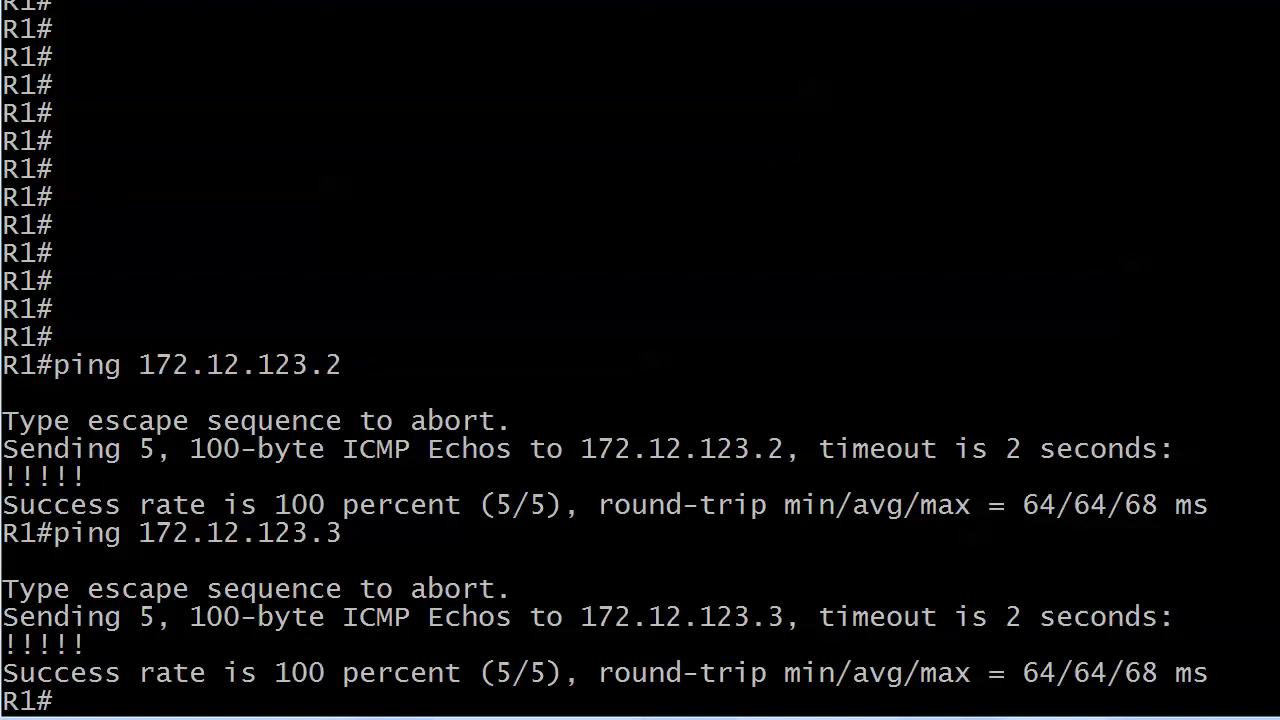
Step: Enable EIGRP for autonomous system 100 on R1, checking the available options, and disable automatic summarization
{"action": "type", "text": "conf t"}
{"action": "key", "text": "Return"}
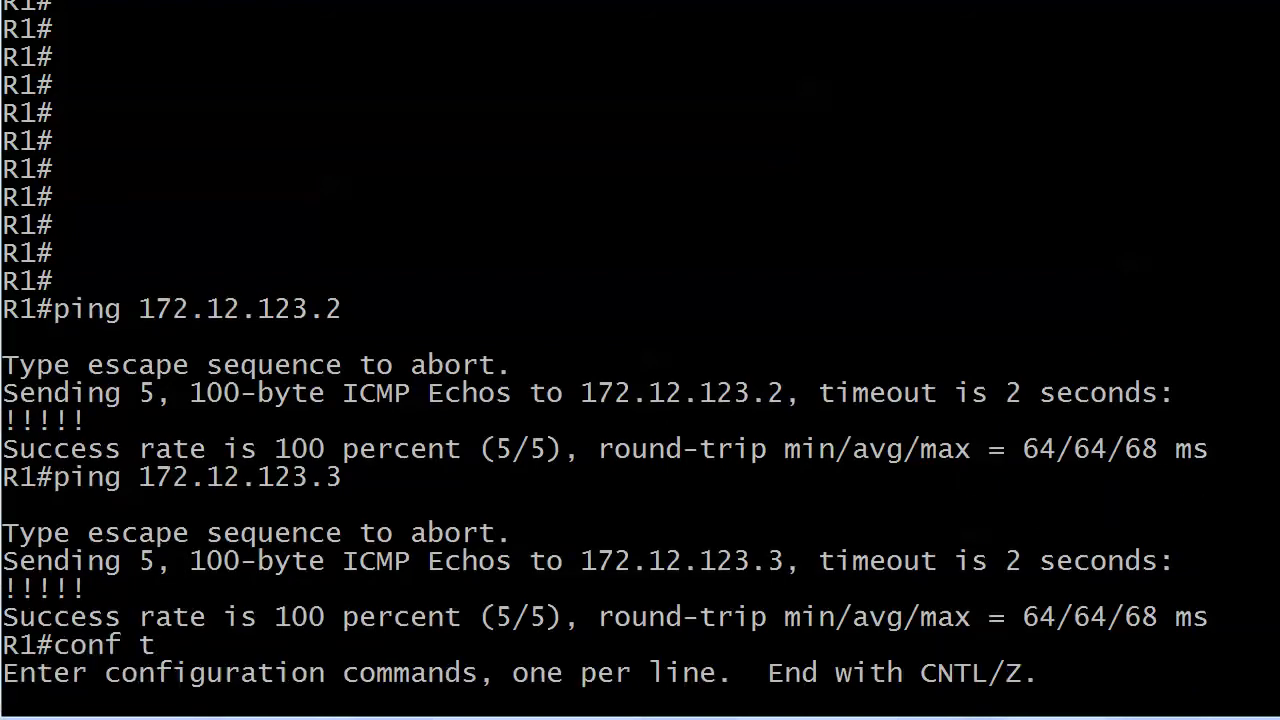
{"action": "type", "text": "router eigrp ?"}
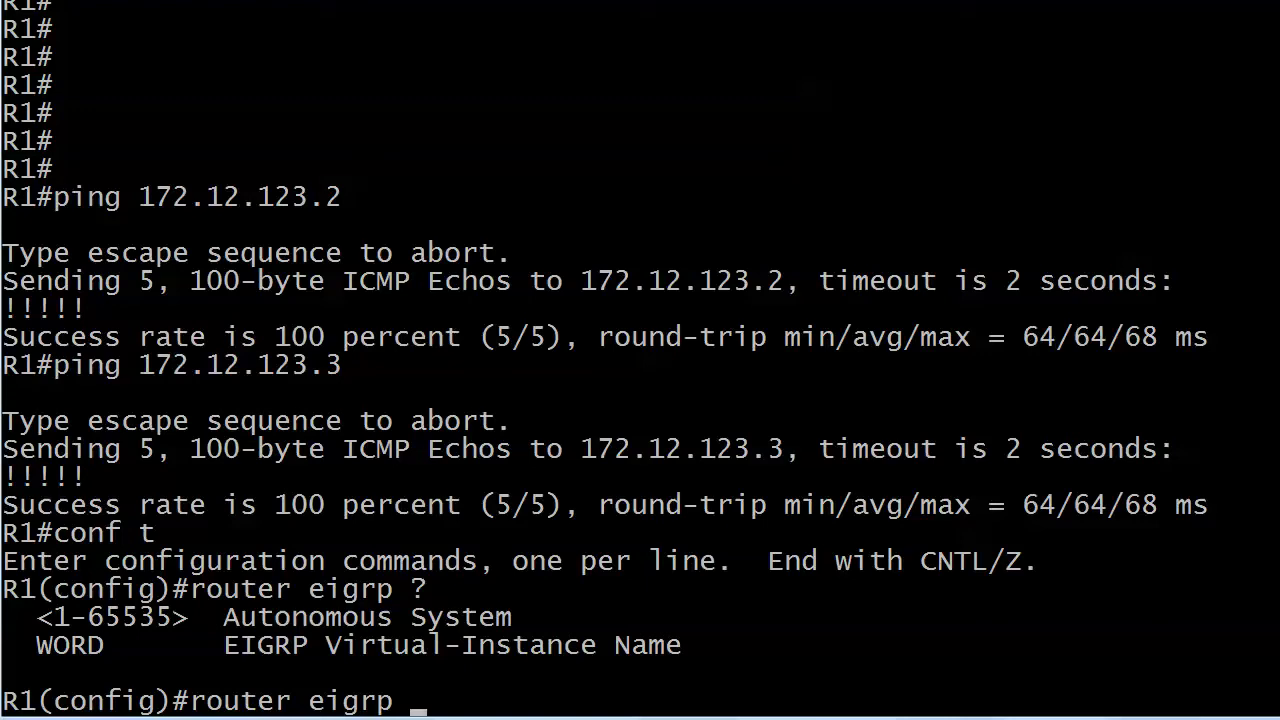
{"action": "type", "text": "100 ?"}
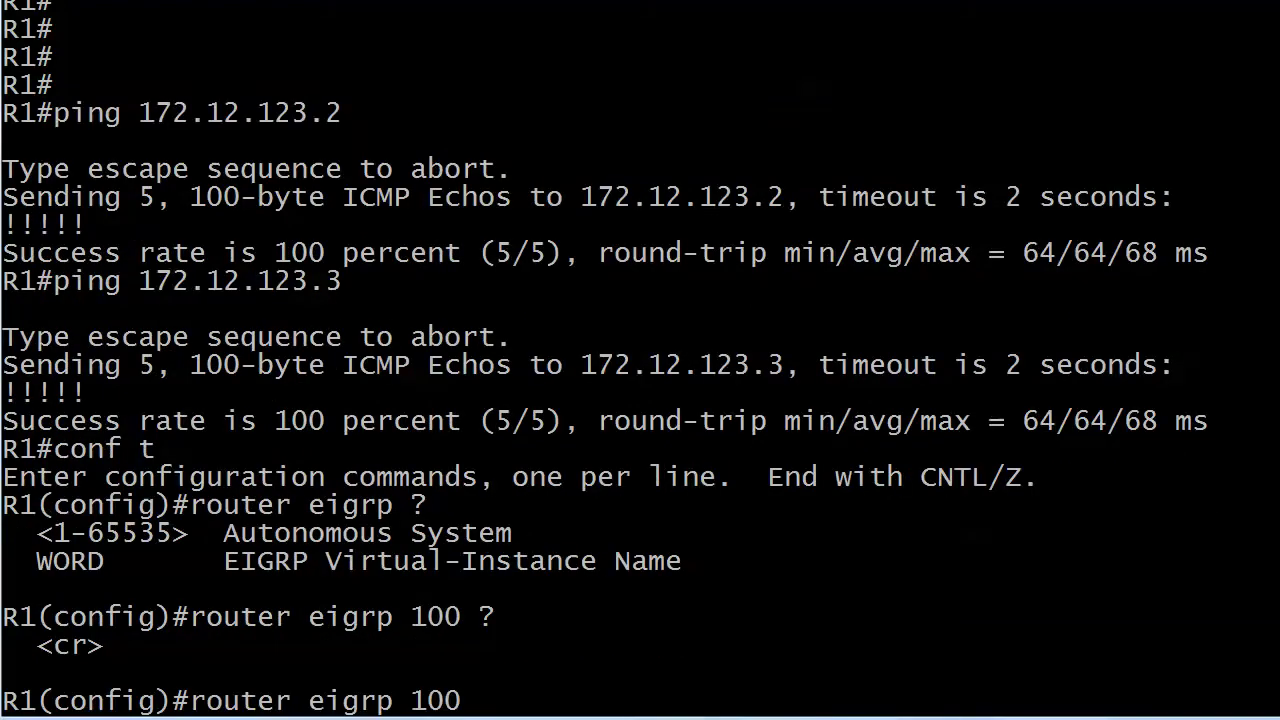
{"action": "key", "text": "Return"}
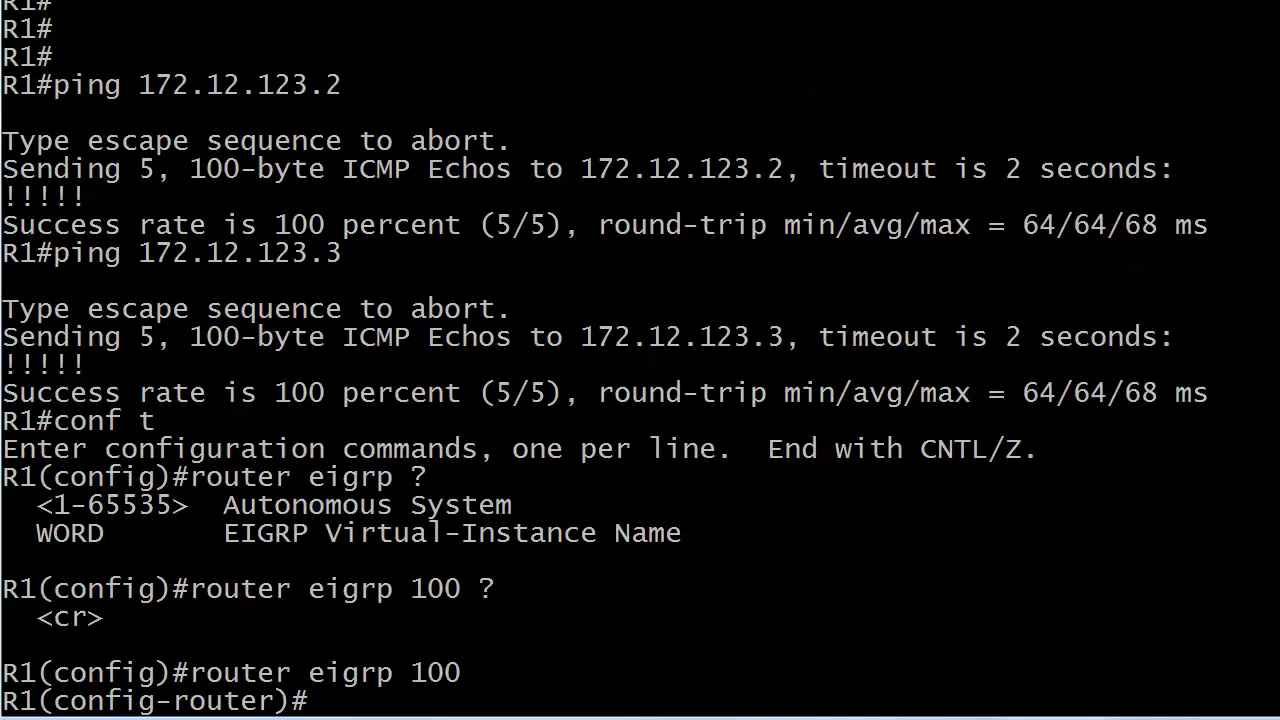
{"action": "type", "text": "no auto"}
{"action": "key", "text": "Return"}
Step: Add network 172.12.123.0 with wildcard mask 0.0.0.255 to EIGRP on R1 and leave configuration mode
{"action": "type", "text": "network "}
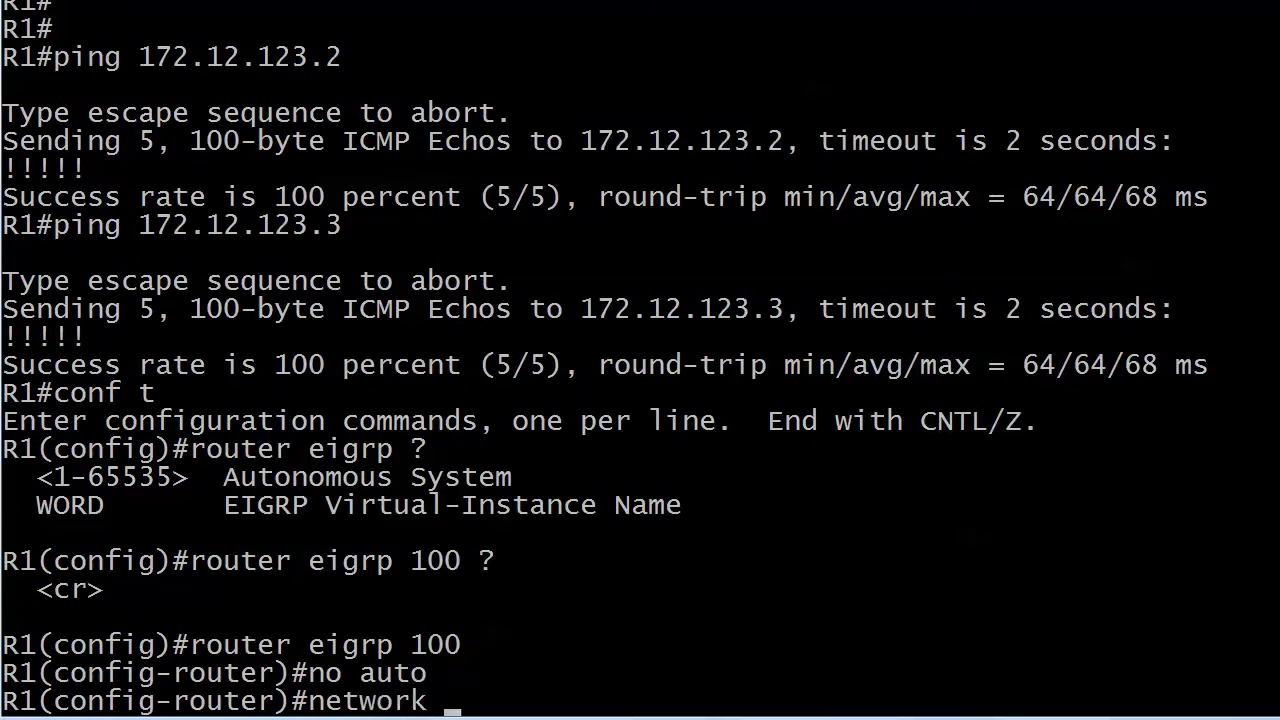
{"action": "type", "text": "172.12.123.0"}
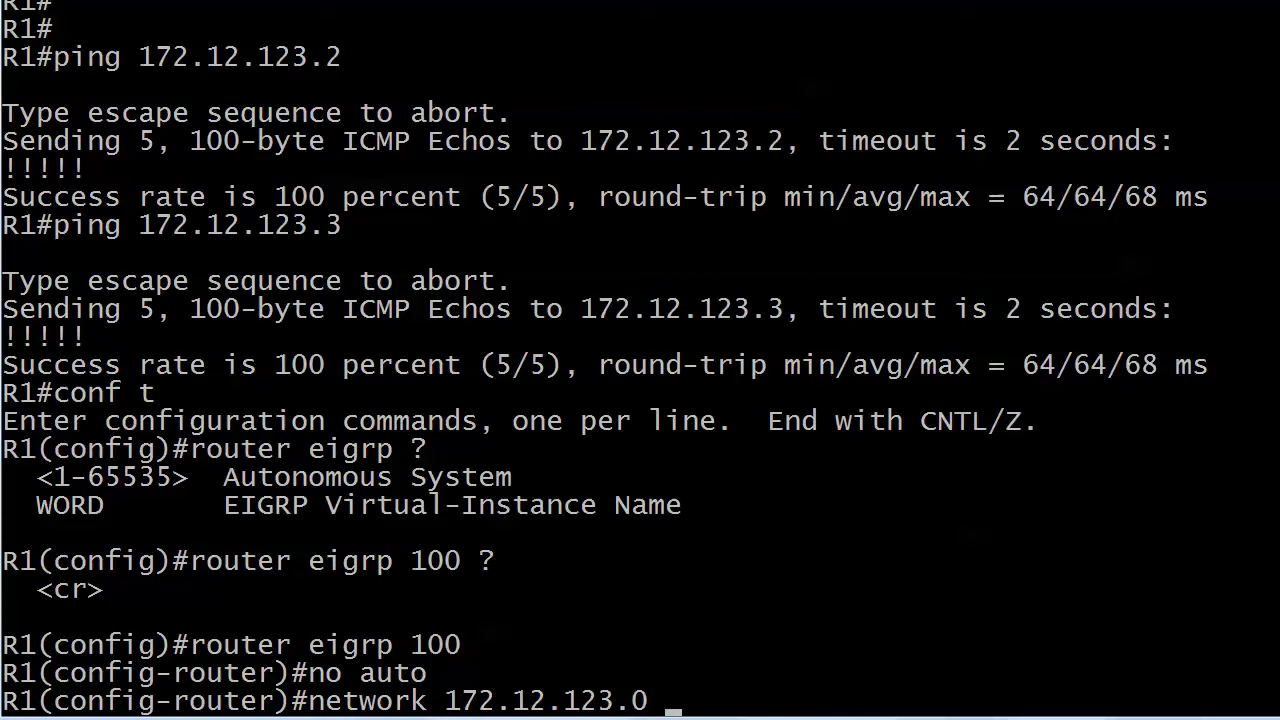
{"action": "type", "text": "?"}
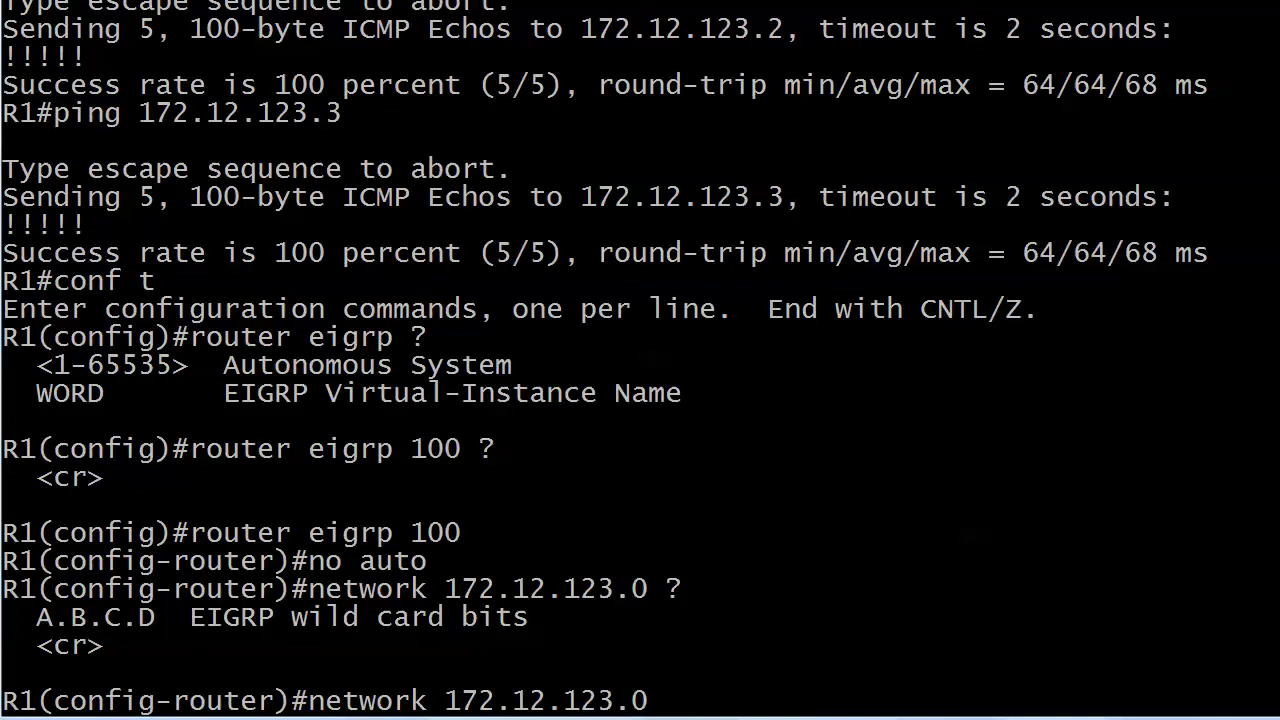
{"action": "type", "text": "0.0.0.255"}
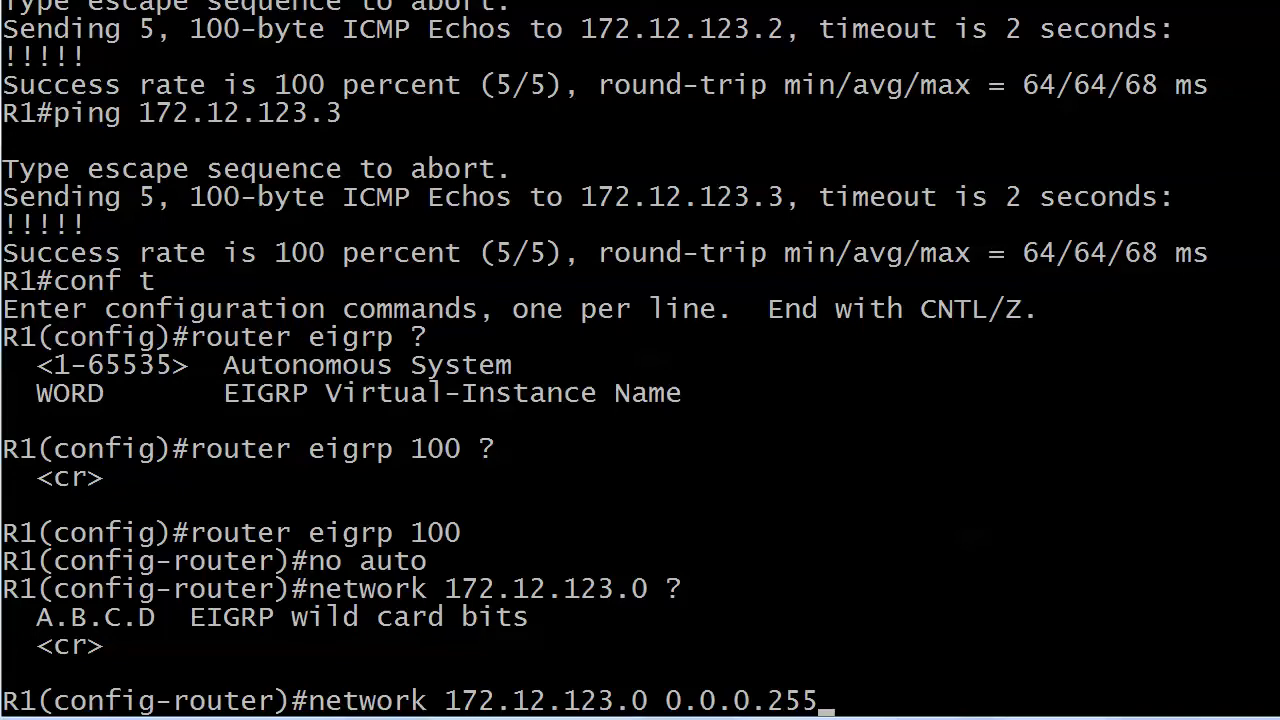
{"action": "key", "text": "Return"}
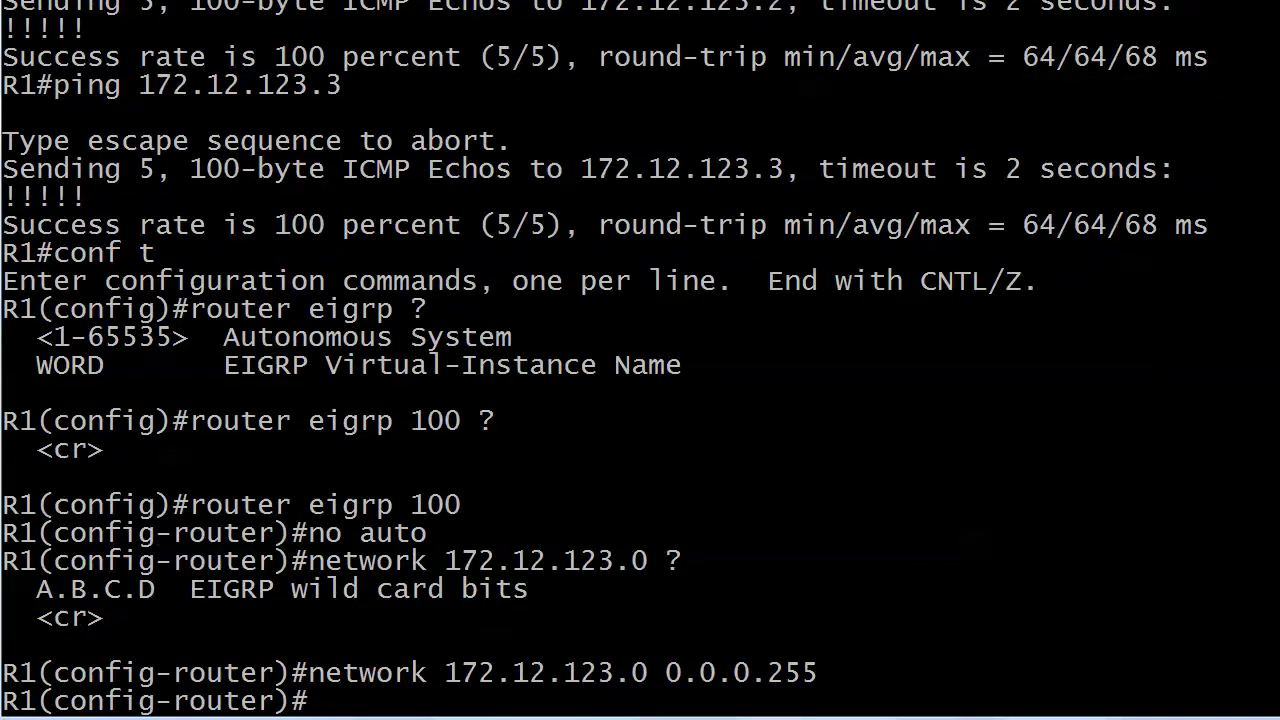
{"action": "key", "text": "ctrl+z"}
{"action": "type", "text": "wr'"}
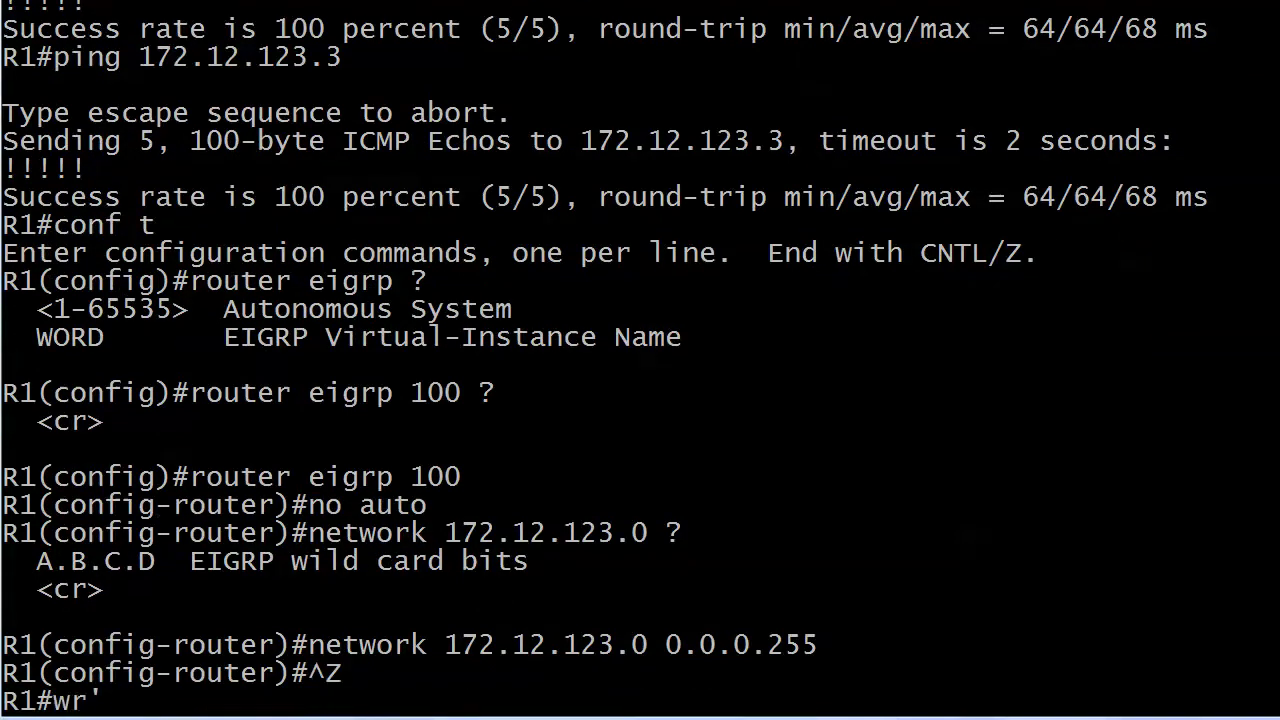
Step: Switch to R2's console session and enable EIGRP 100 there with automatic summarization disabled
{"action": "key", "text": "ctrl+shift+6"}
{"action": "type", "text": "x2'"}
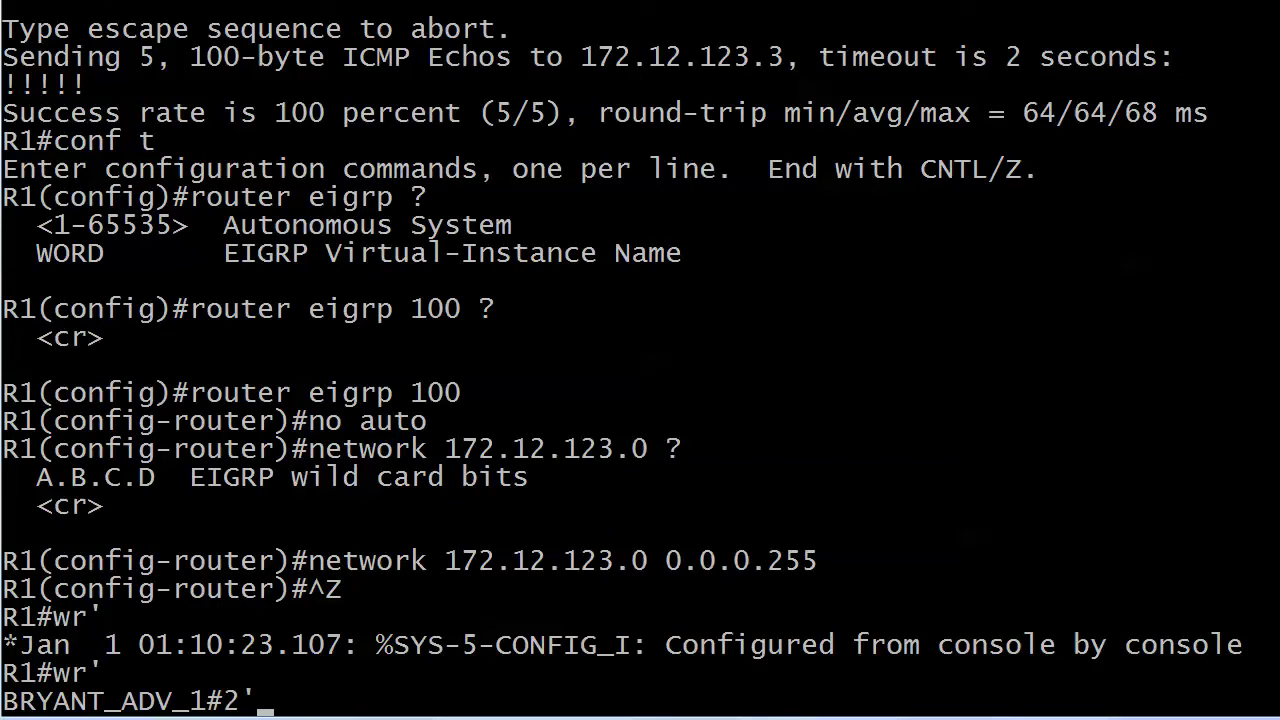
{"action": "key", "text": "Return"}
{"action": "type", "text": "conf t"}
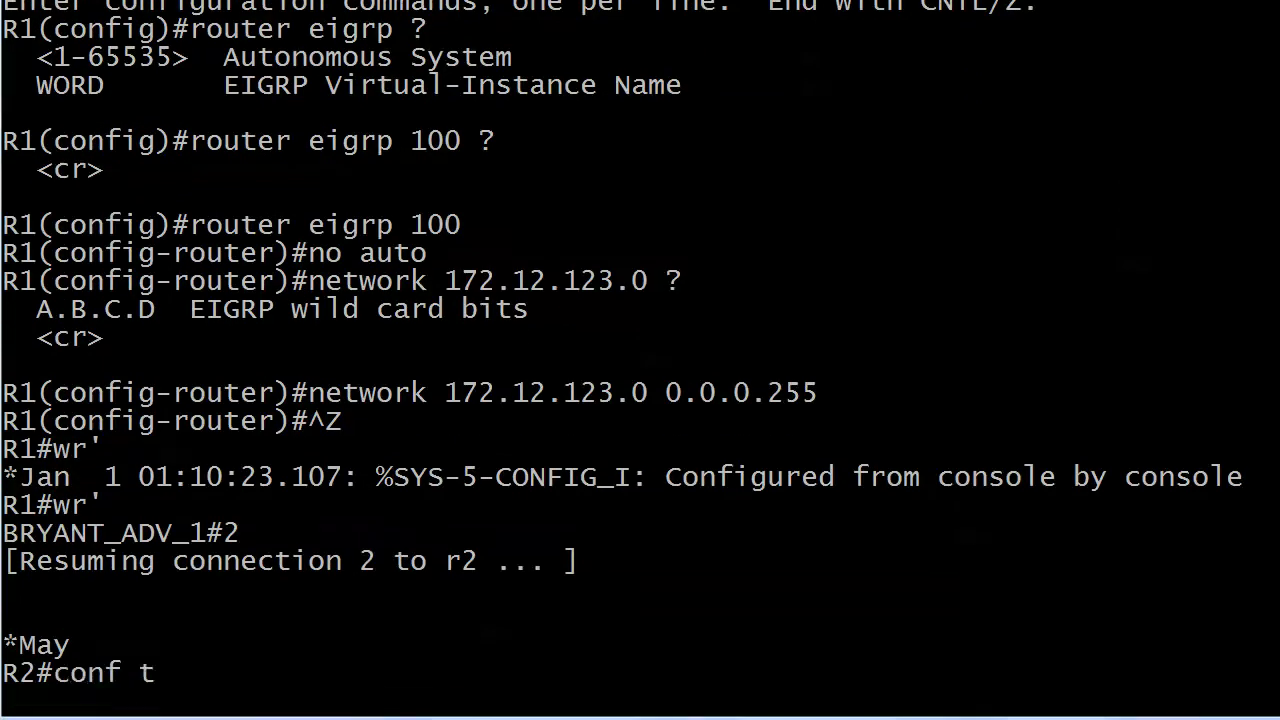
{"action": "key", "text": "Return"}
{"action": "type", "text": "router eigrp 100"}
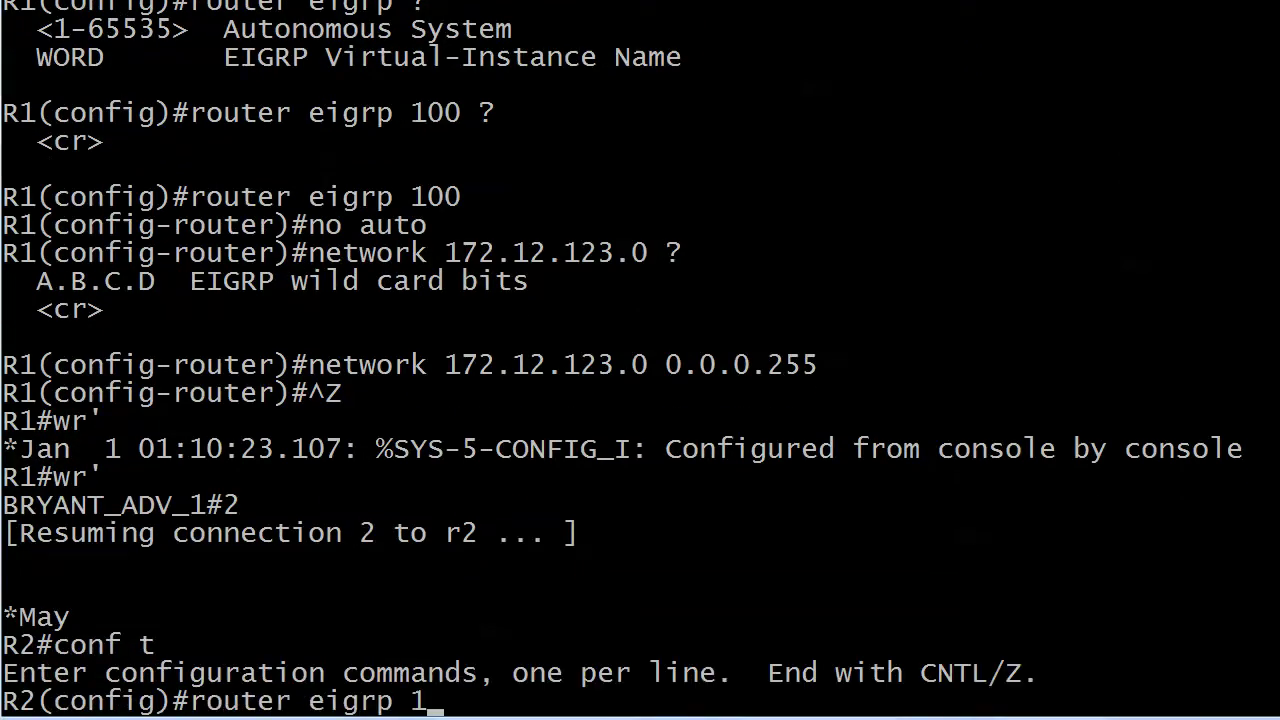
{"action": "key", "text": "Return"}
{"action": "type", "text": "no auto"}
{"action": "key", "text": "Return"}
Step: Add network 172.12.123.0 with wildcard mask 0.0.0.255 to EIGRP on R2 and save the configuration
{"action": "type", "text": "ne"}
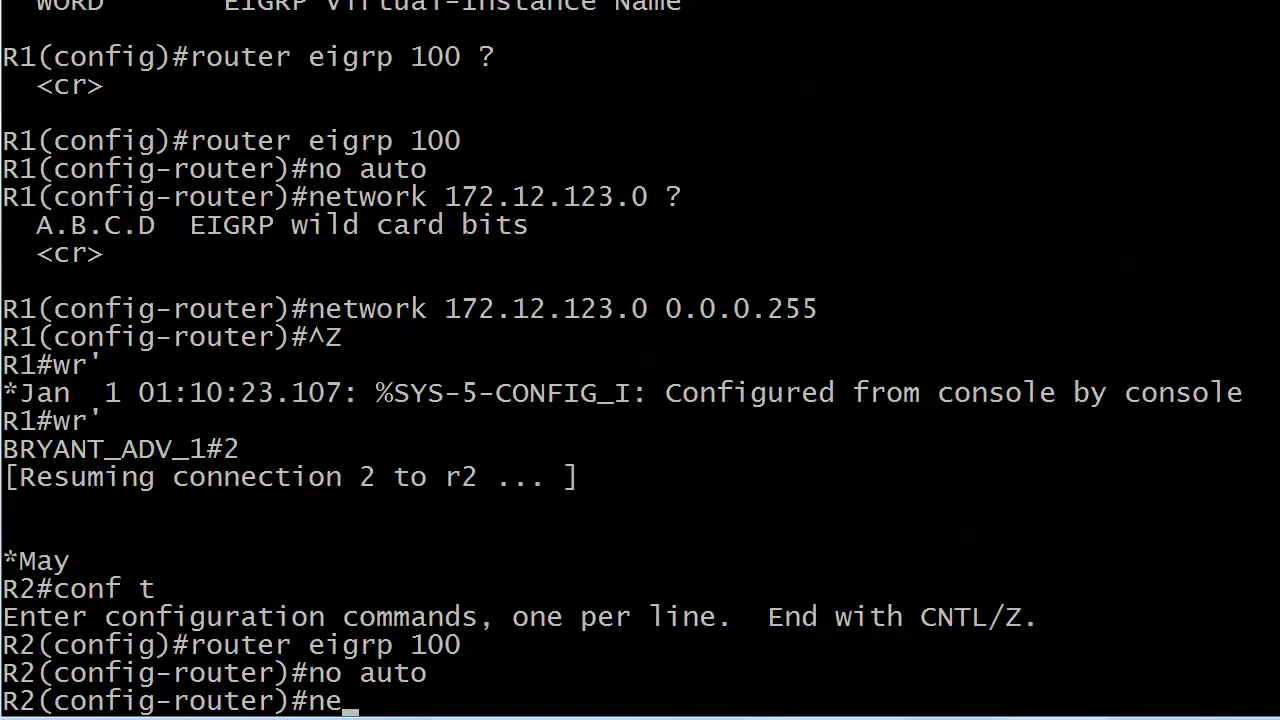
{"action": "type", "text": "twork 172.12"}
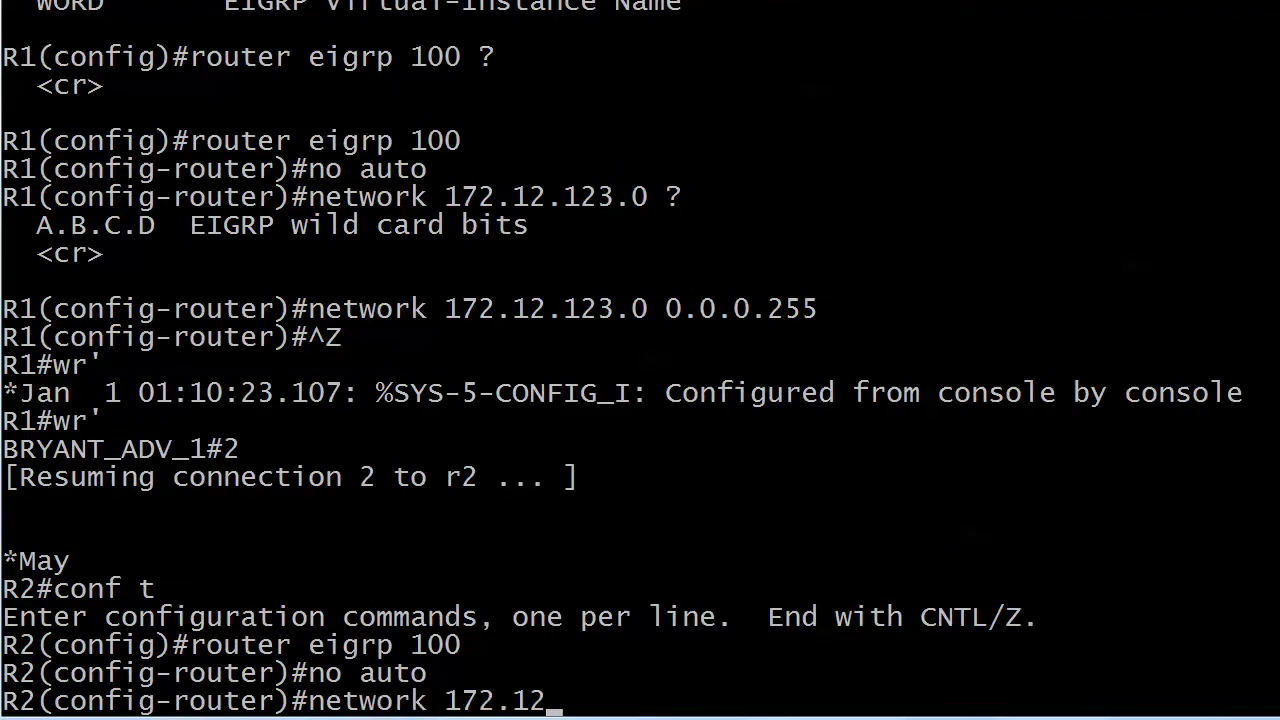
{"action": "type", "text": ".123.0 0.0.0.255"}
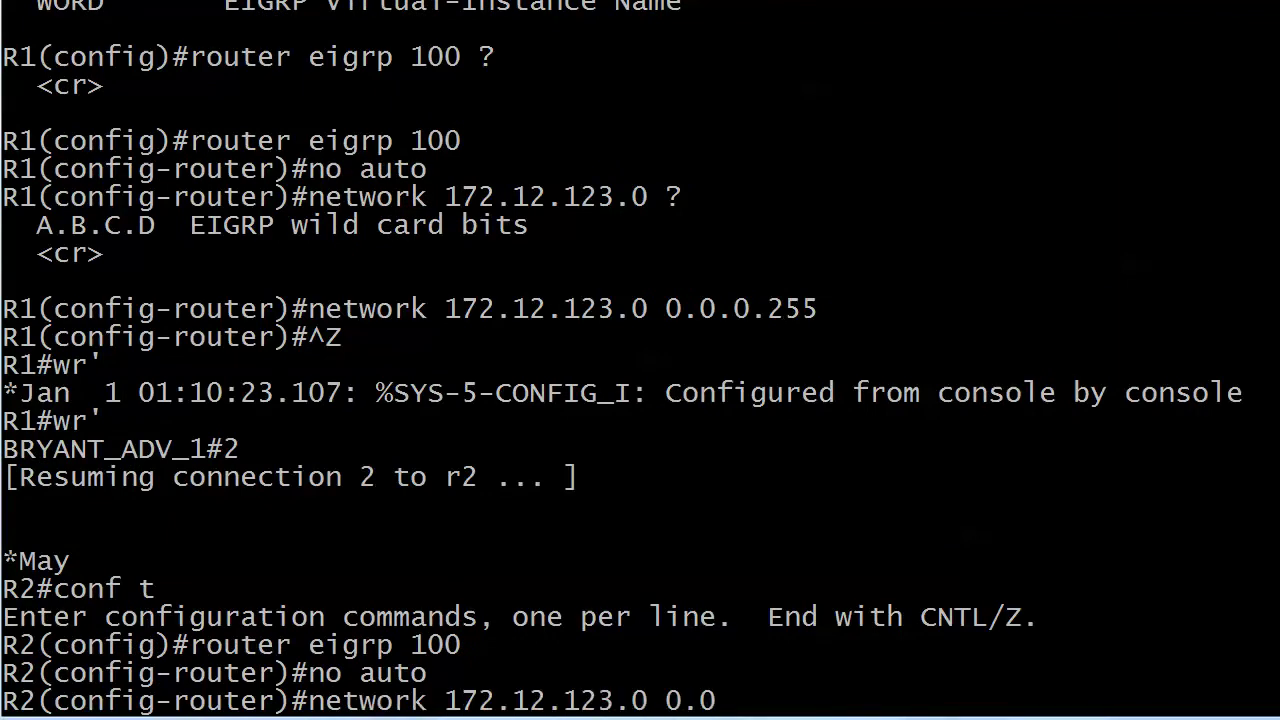
{"action": "key", "text": "Return"}
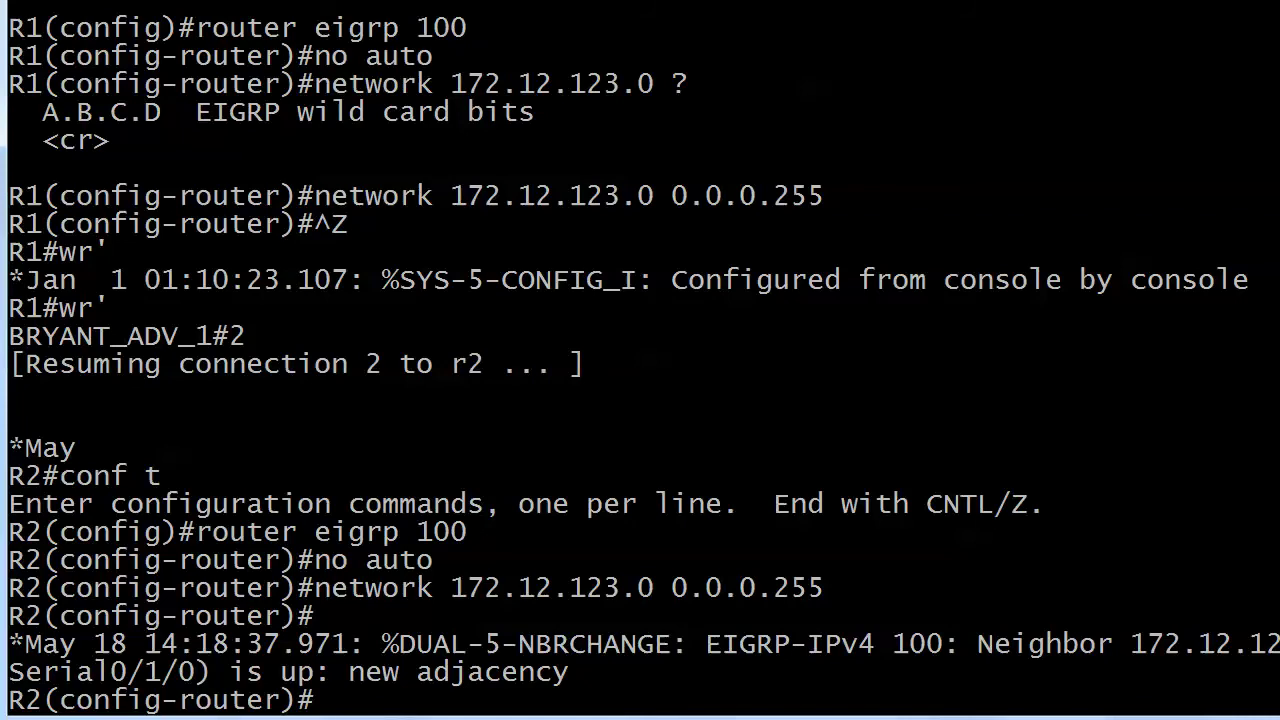
{"action": "key", "text": "ctrl+z"}
{"action": "type", "text": "wr"}
{"action": "key", "text": "Return"}
Step: Switch to R3's console session and enable EIGRP 100 there with automatic summarization disabled
{"action": "key", "text": "ctrl+shift+6"}
{"action": "type", "text": "x3"}
{"action": "key", "text": "Return"}
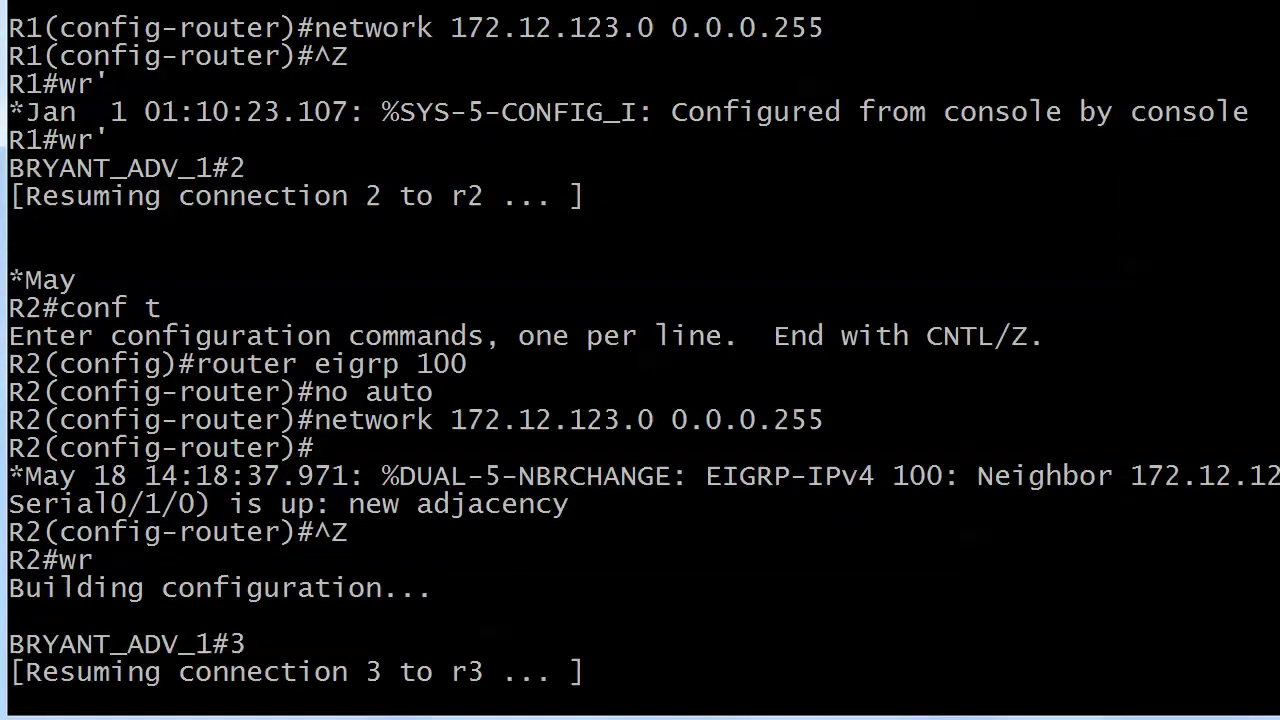
{"action": "key", "text": "Return"}
{"action": "key", "text": "Return"}
{"action": "type", "text": "conf t"}
{"action": "key", "text": "Return"}
{"action": "type", "text": "router eigrp 100"}
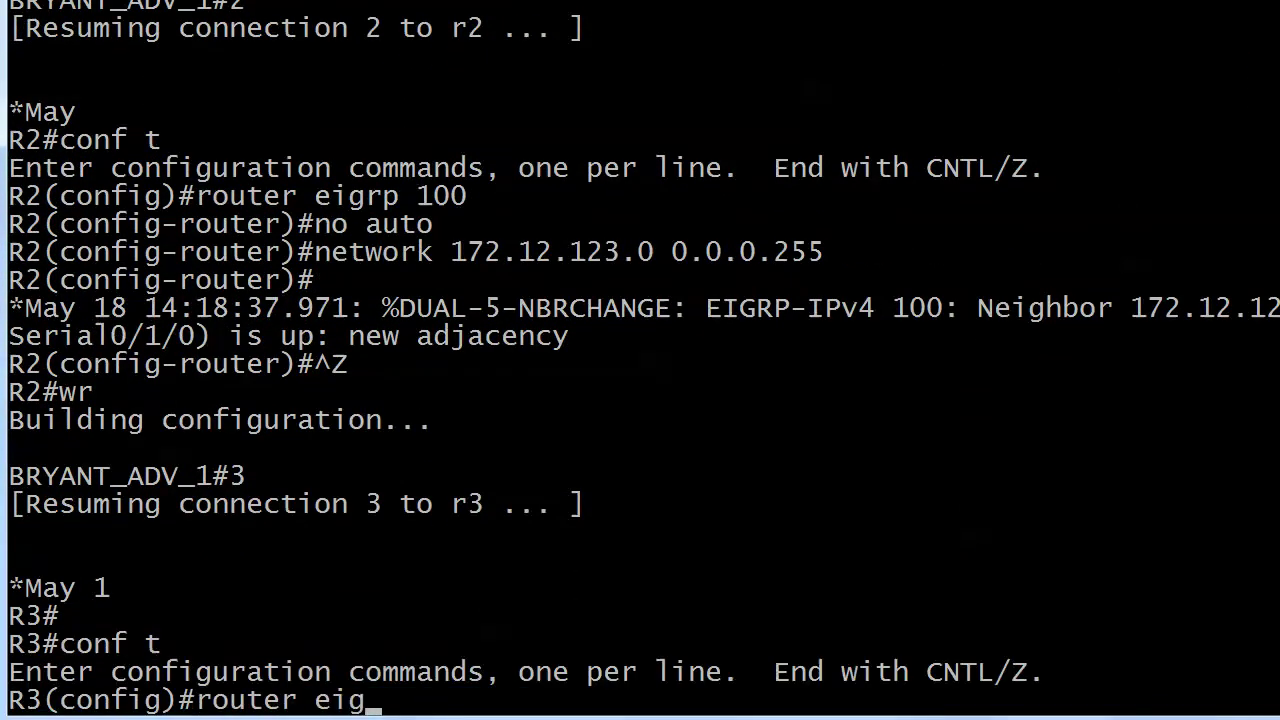
{"action": "key", "text": "Return"}
{"action": "type", "text": "no auto"}
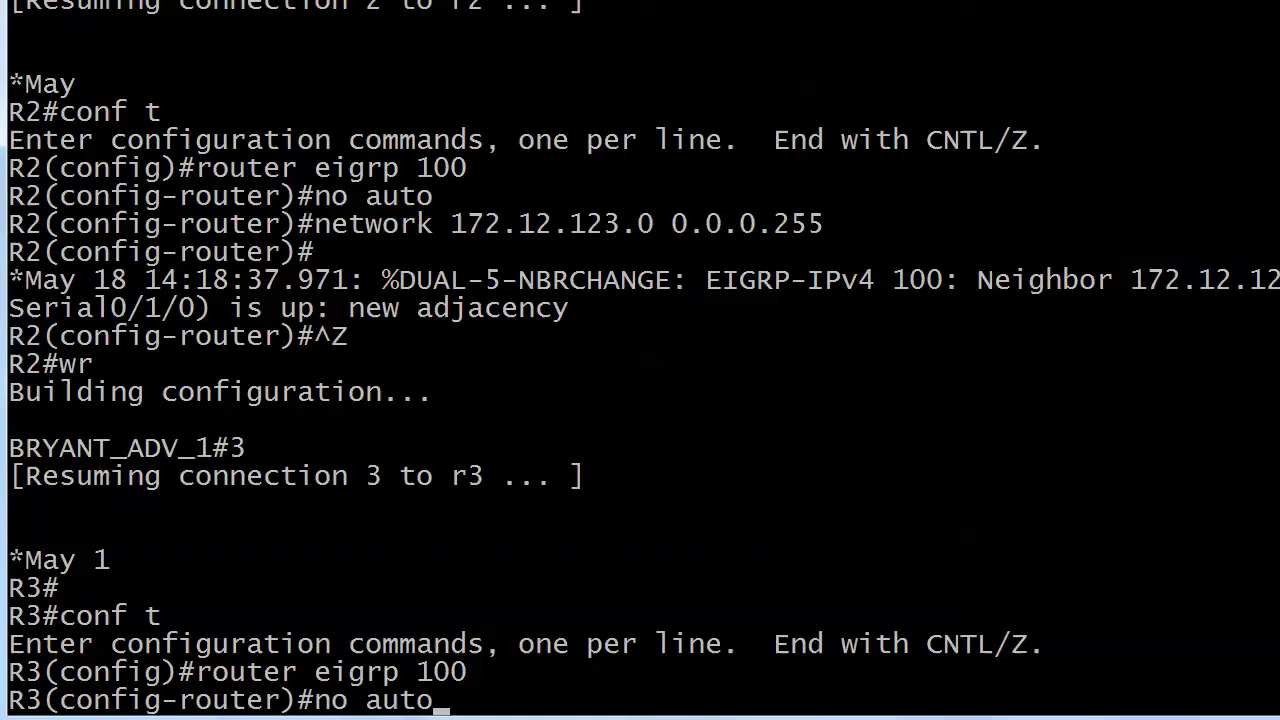
{"action": "key", "text": "Return"}
Step: Add network 172.12.123.0 with wildcard mask 0.0.0.255 to EIGRP on R3 and leave configuration mode
{"action": "type", "text": "network 172.12"}
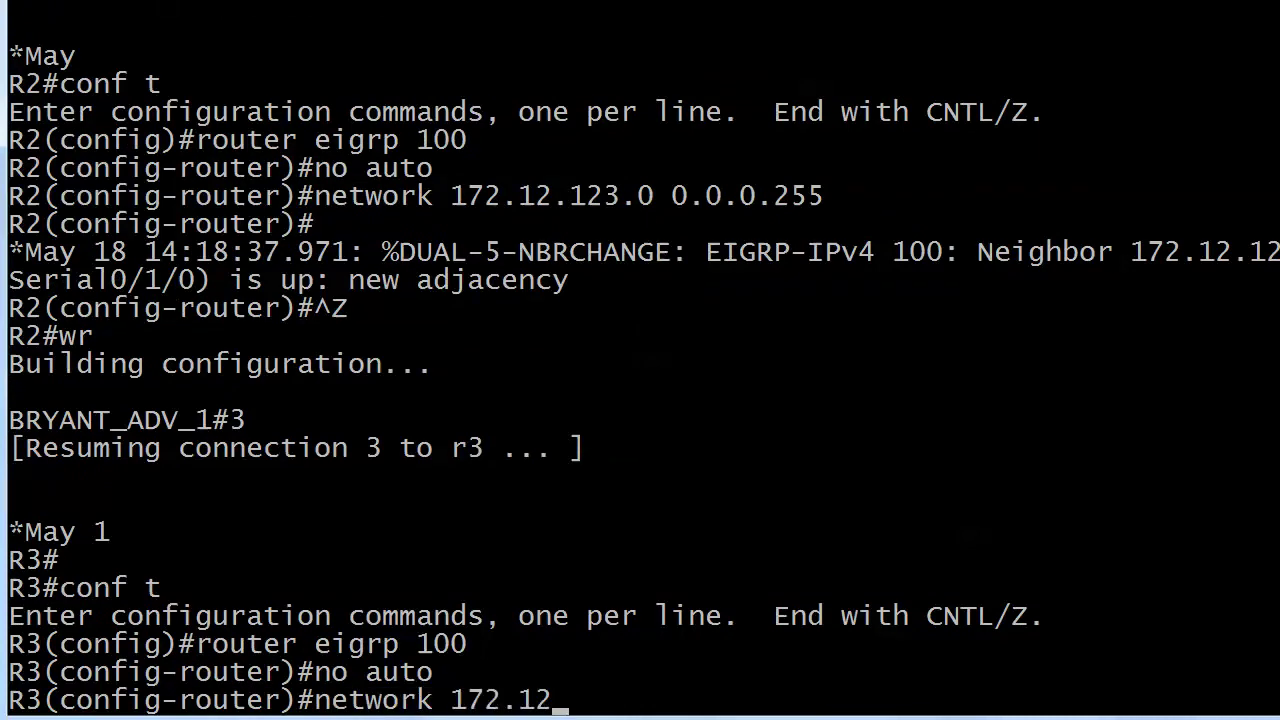
{"action": "type", "text": ".123.0 0.0.0.255"}
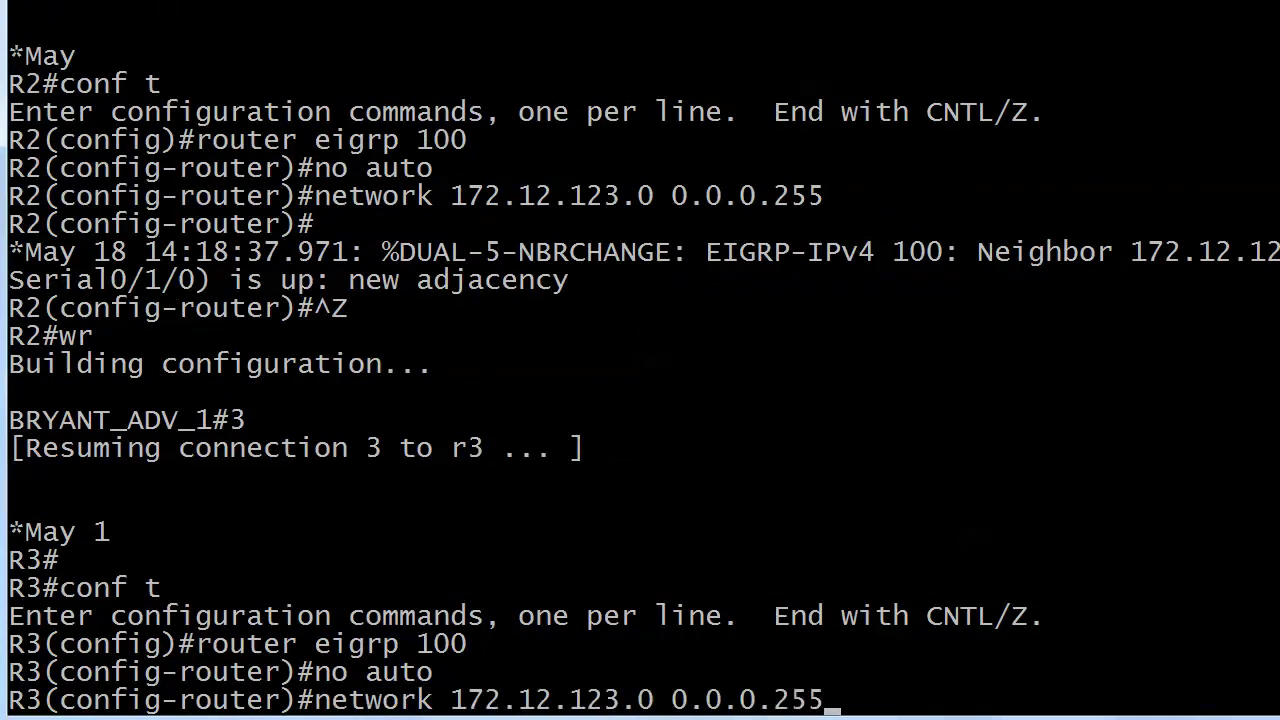
{"action": "key", "text": "Return"}
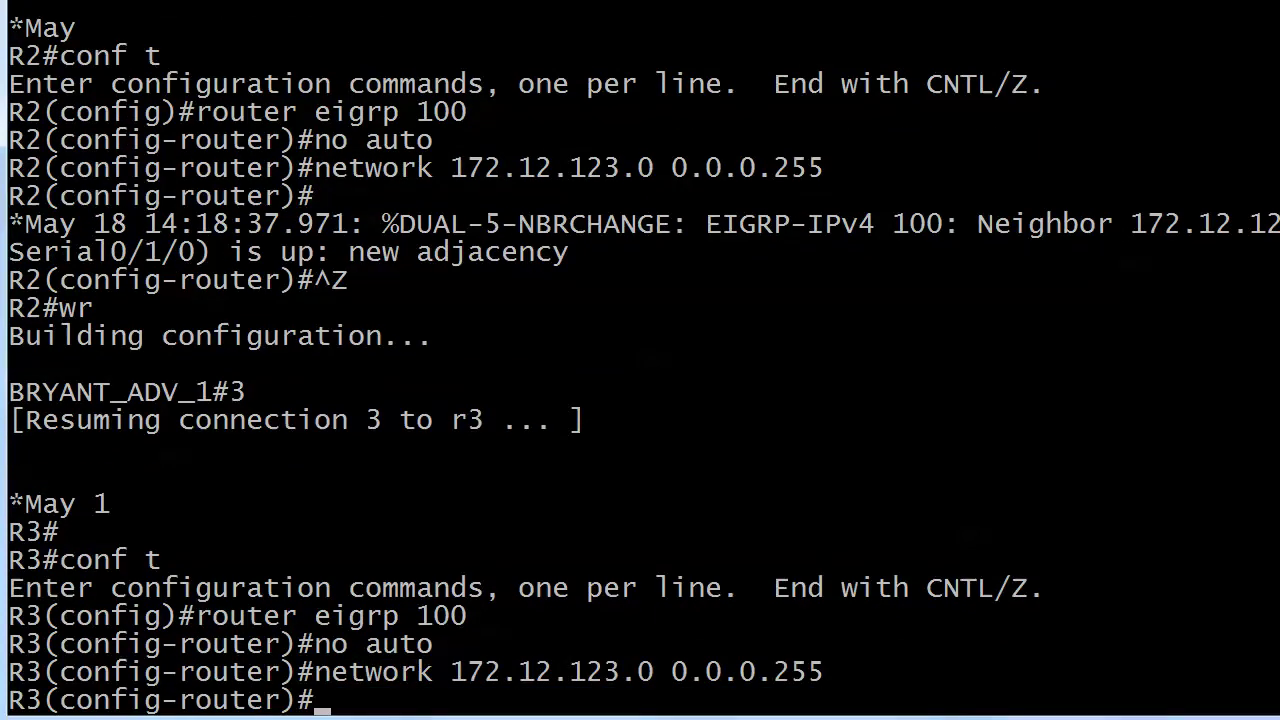
{"action": "key", "text": "ctrl+z"}
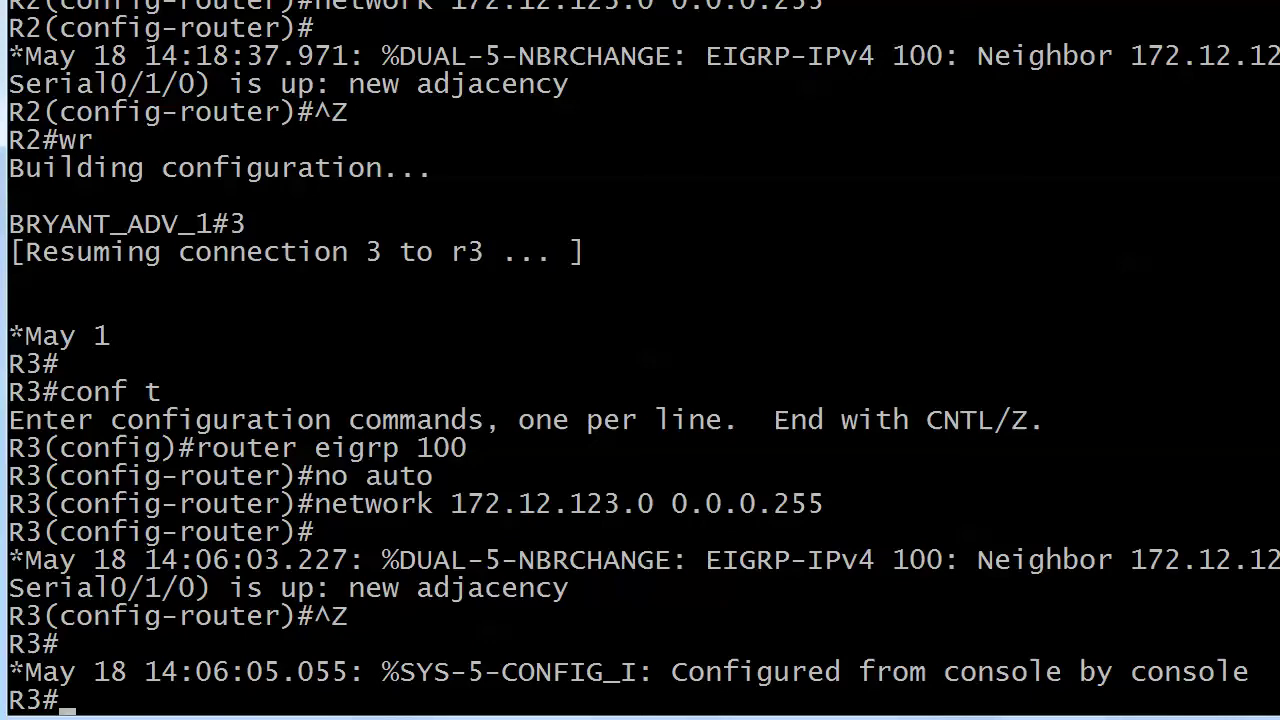
Step: Return to R1's console session and display its EIGRP neighbor table
{"action": "type", "text": "x"}
{"action": "type", "text": "1"}
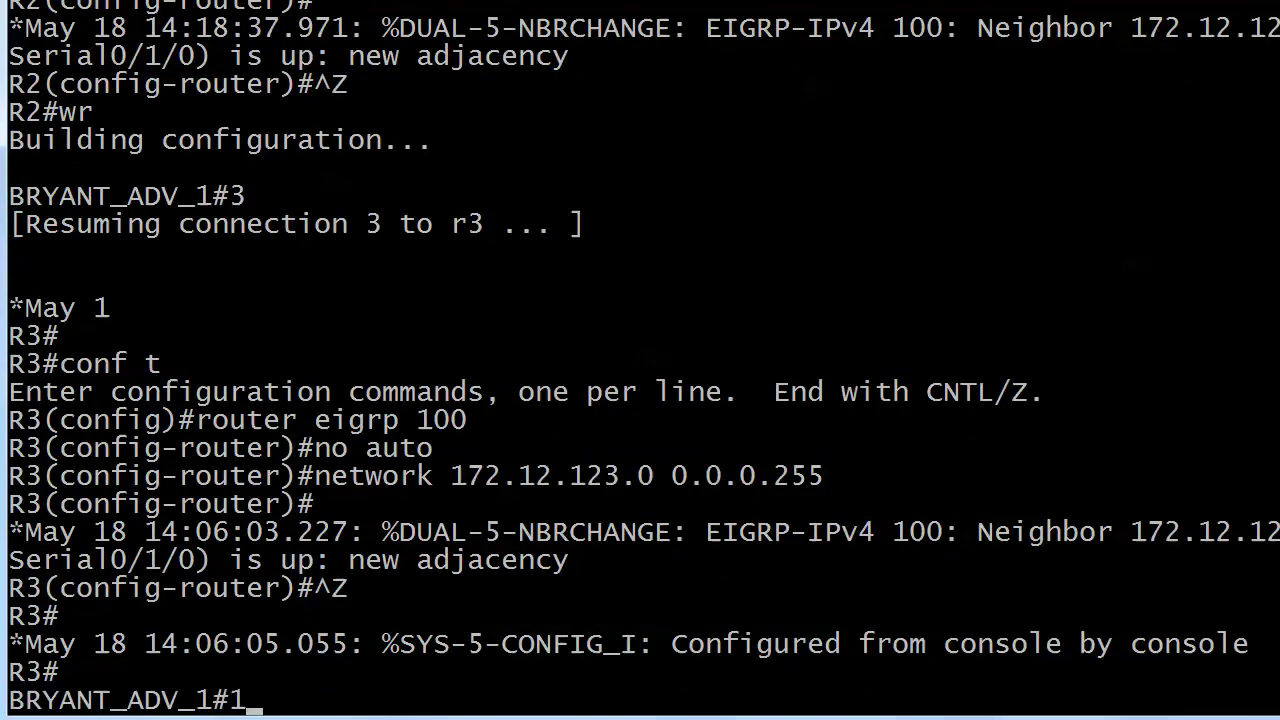
{"action": "key", "text": "Return"}
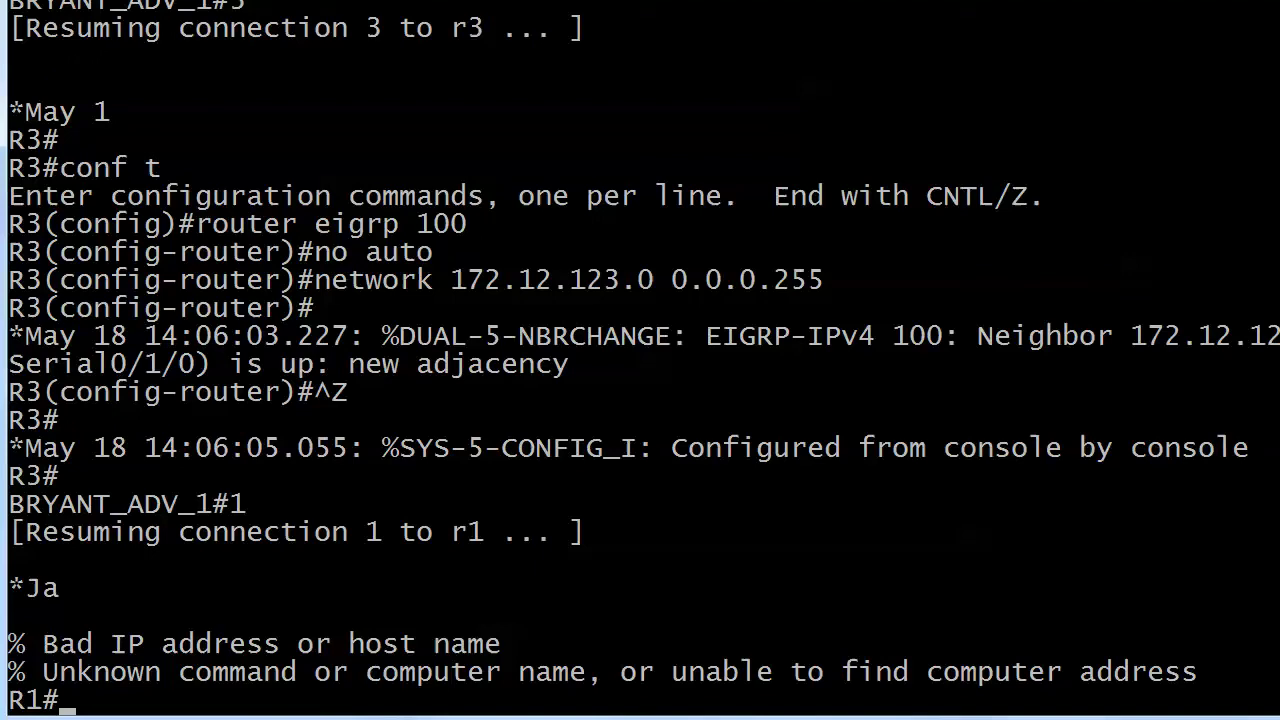
{"action": "type", "text": "show ip eigrp n"}
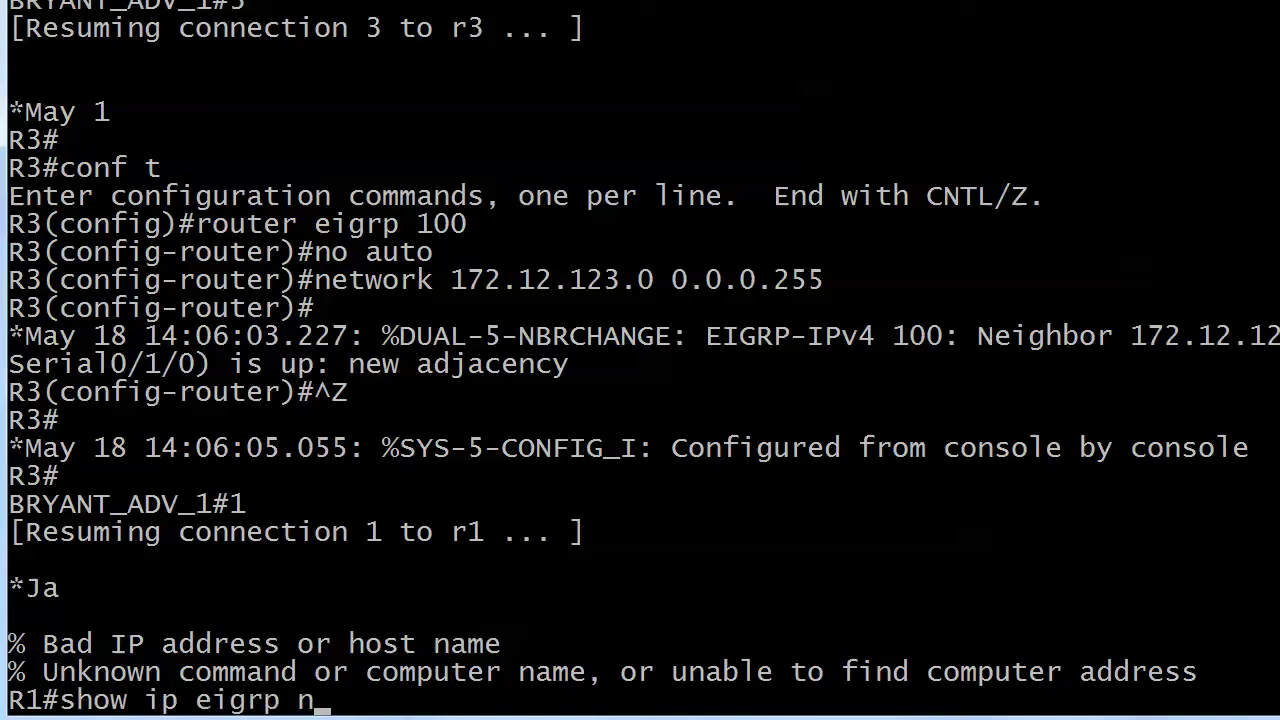
{"action": "type", "text": "eighbor"}
{"action": "key", "text": "Return"}
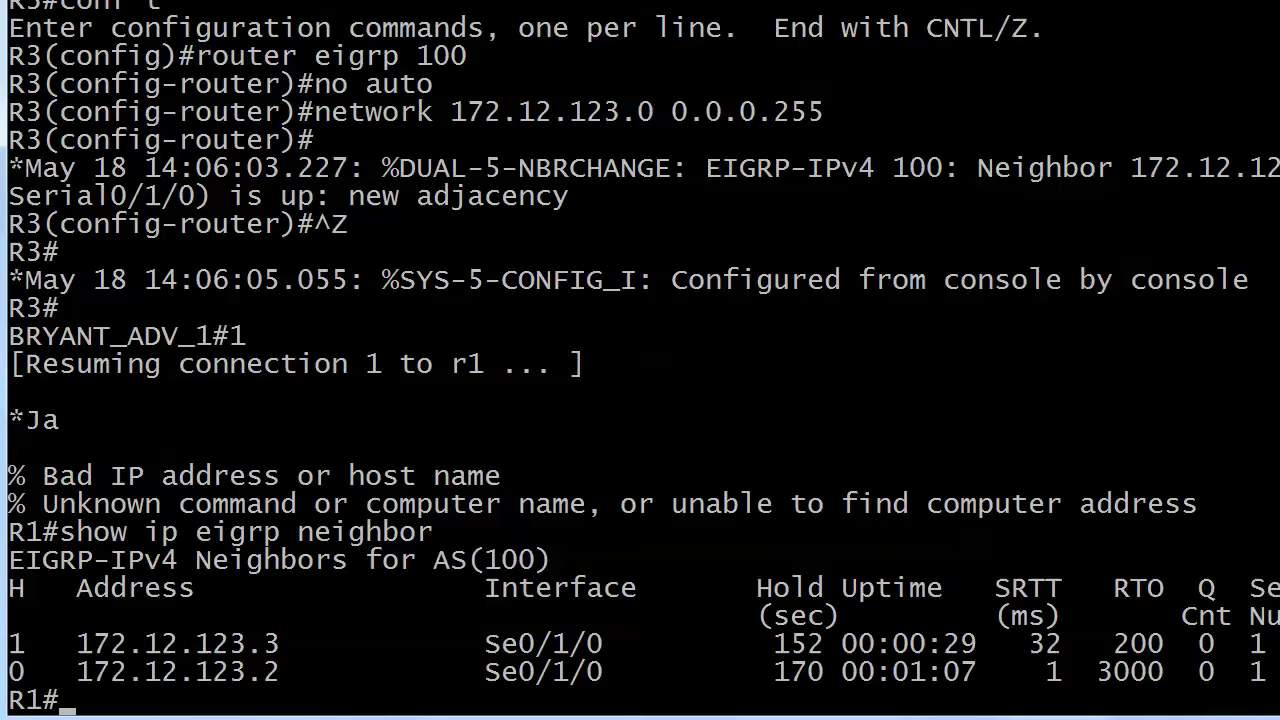
Step: Highlight the Uptime column for both neighbors, and display R1's EIGRP neighbor table again
{"action": "right_click", "coordinate": [1003, 598]}
{"action": "left_click", "coordinate": [1030, 607]}
{"action": "left_click_drag", "start_coordinate": [842, 578], "coordinate": [976, 684]}
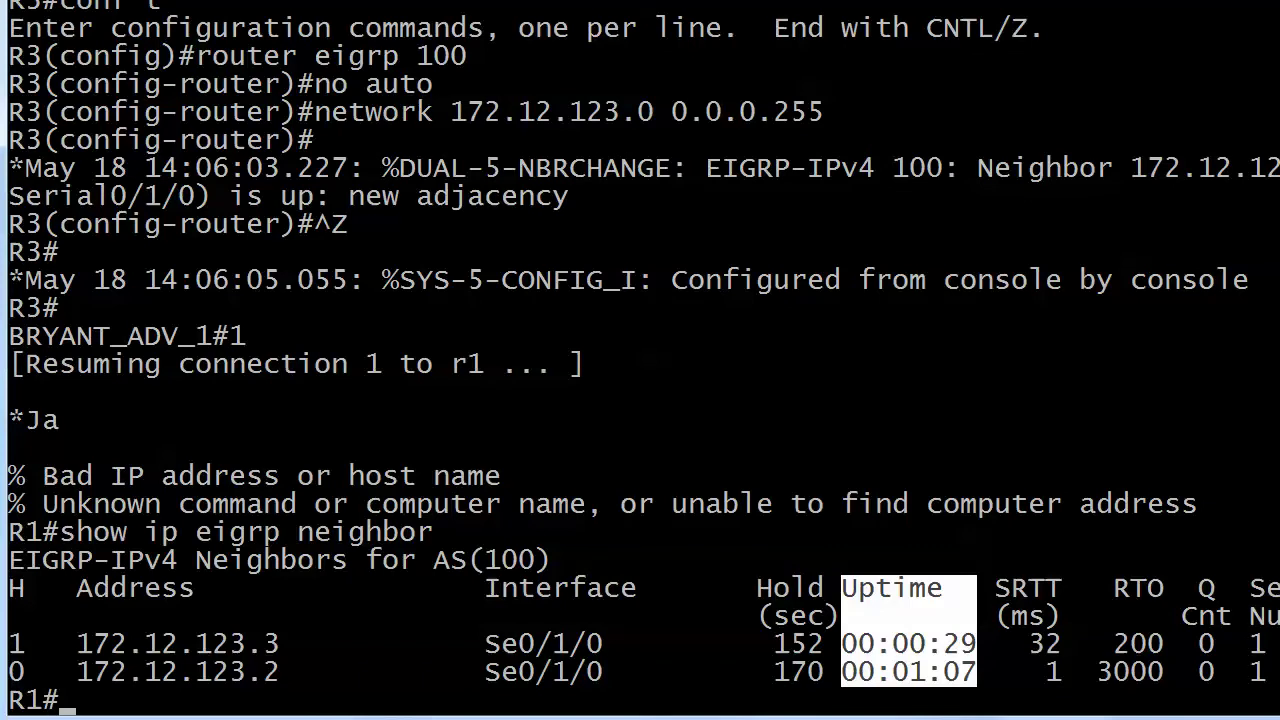
{"action": "key", "text": "Up"}
{"action": "key", "text": "Return"}
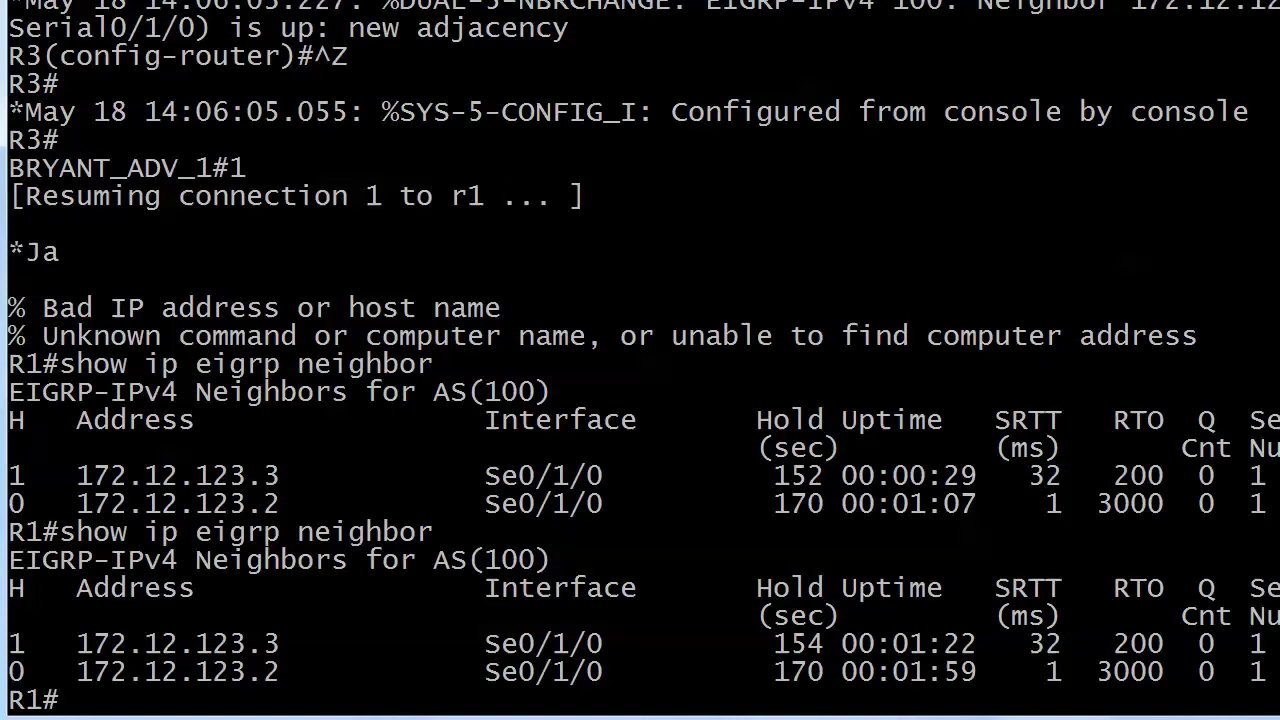
Step: Display only the EIGRP routes in R1's IP routing table
{"action": "type", "text": "show ip route eigr"}
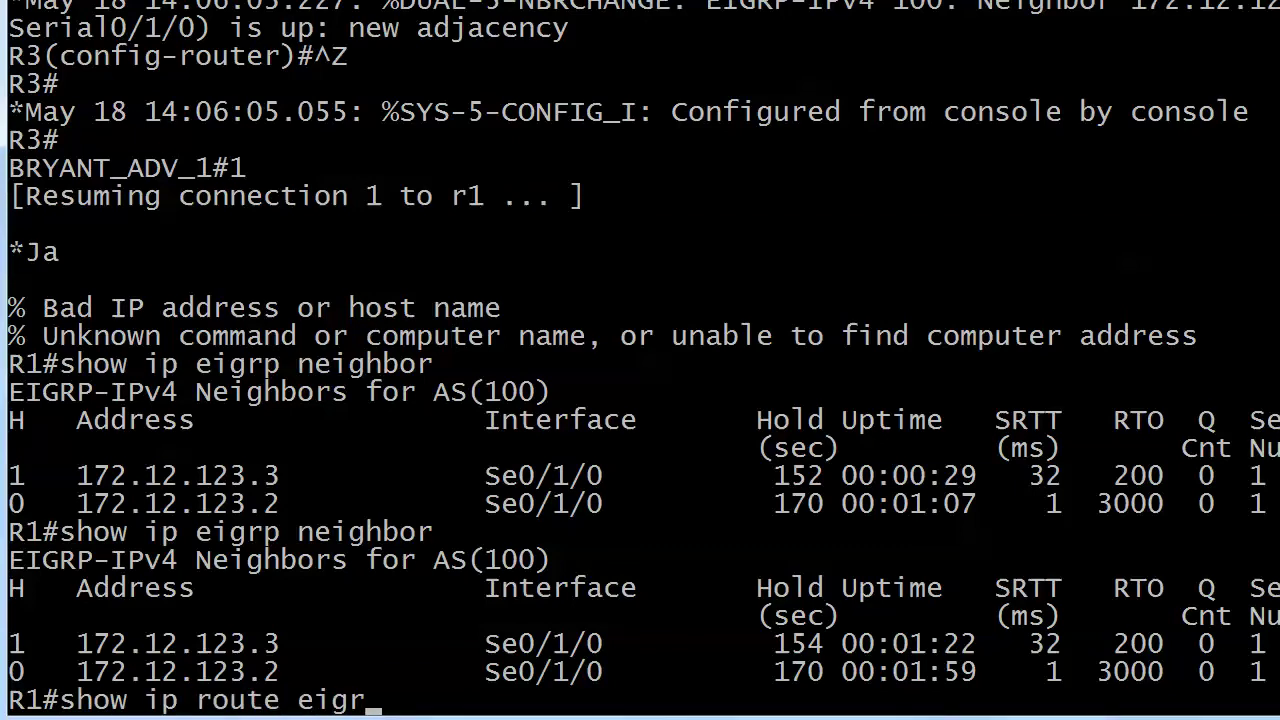
{"action": "type", "text": "p"}
{"action": "key", "text": "Return"}
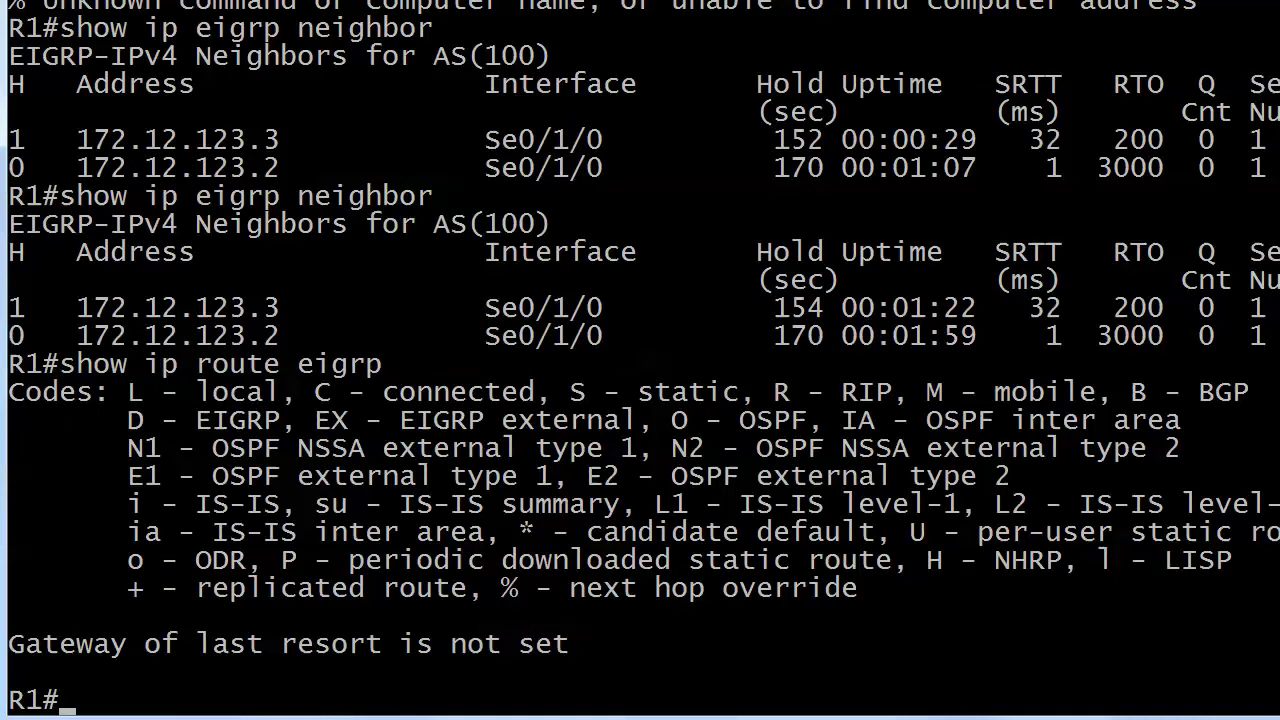
Step: Switch to R2's console session and enter global configuration mode
{"action": "key", "text": "ctrl+shift+6"}
{"action": "type", "text": "x2"}
{"action": "key", "text": "Return"}
{"action": "key", "text": "Return"}
{"action": "key", "text": "Return"}
{"action": "type", "text": "conf "}
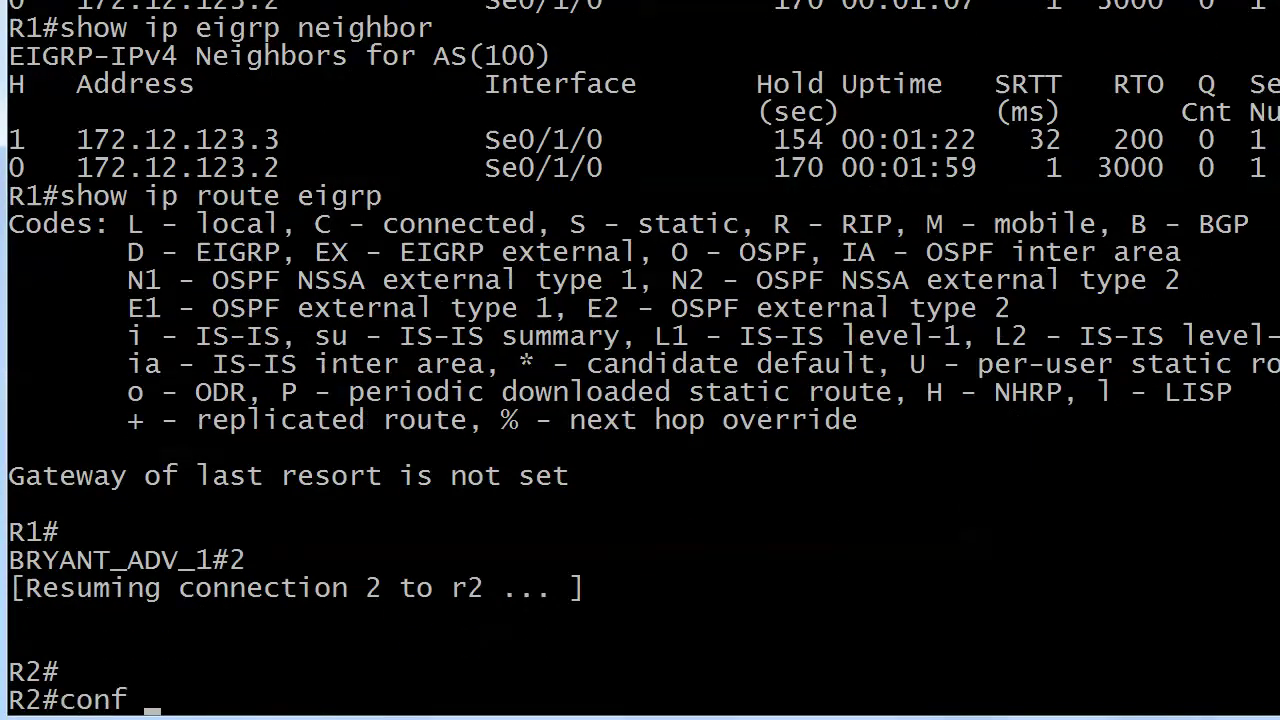
{"action": "type", "text": "t"}
{"action": "key", "text": "Return"}
Step: Try to create a loopback interface on R2 with address 2.2.2.2 and mask 255.255.255.0 in one command
{"action": "type", "text": "int loopback"}
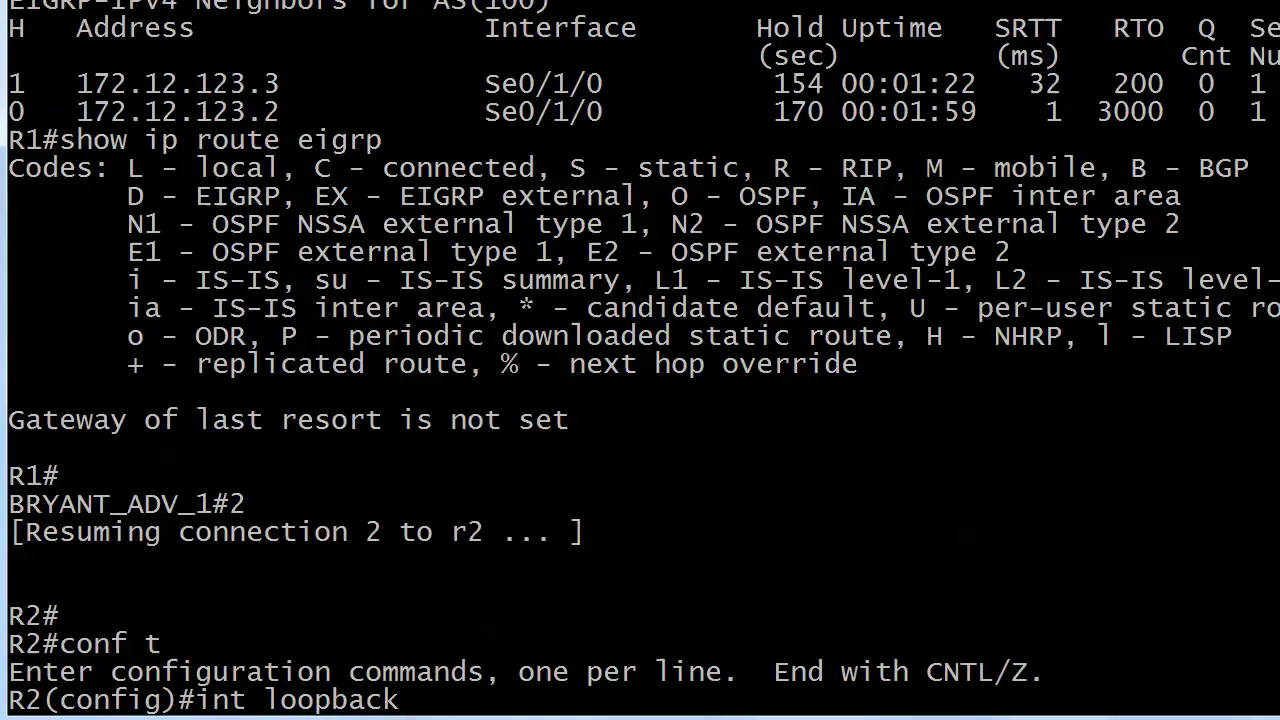
{"action": "type", "text": " 2.2.2.2 255.255.255.0"}
{"action": "key", "text": "Return"}
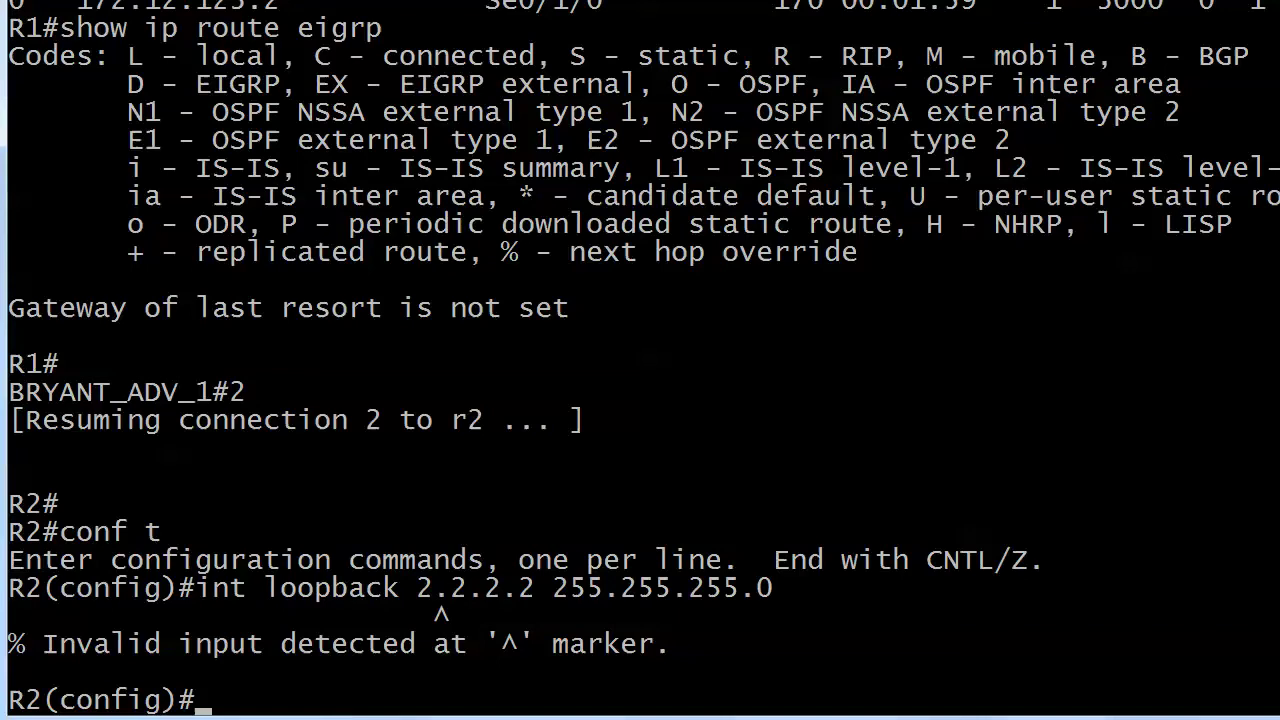
Step: Create interface loopback2 on R2 and assign it IP address 2.2.2.2 with mask 255.255.255.0
{"action": "type", "text": "int loopback"}
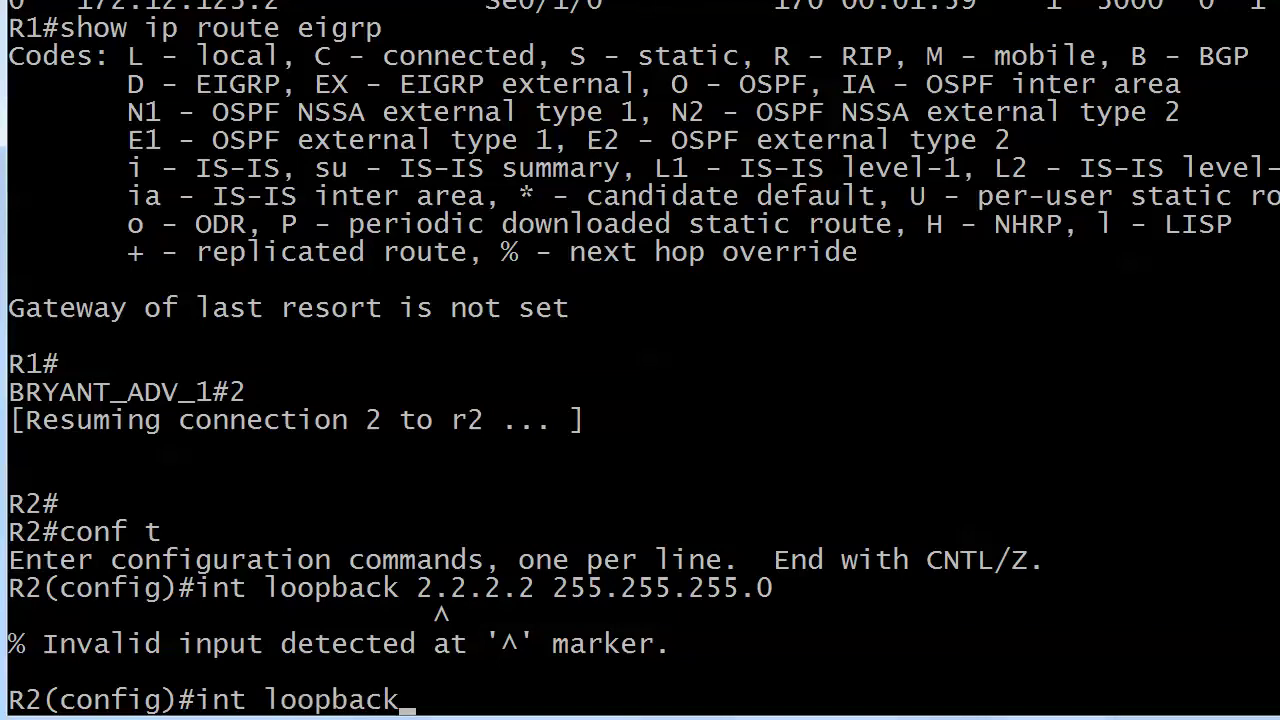
{"action": "type", "text": "2"}
{"action": "key", "text": "Return"}
{"action": "type", "text": "ip add"}
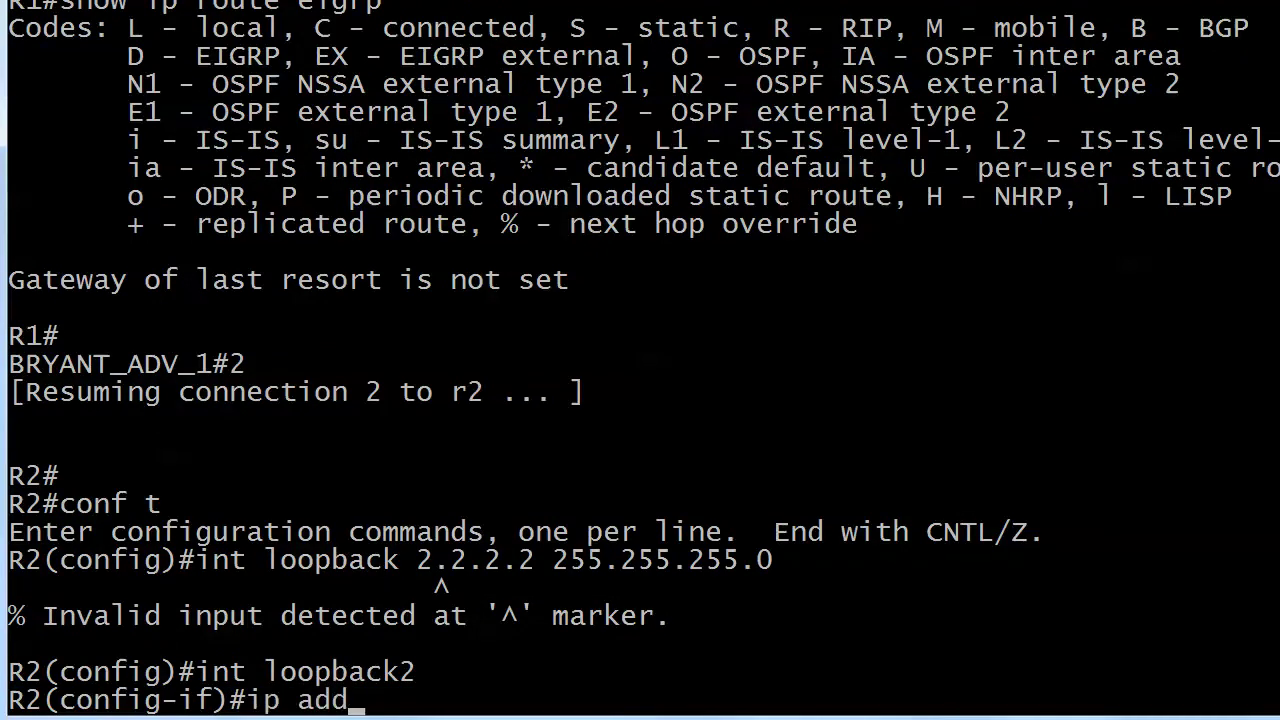
{"action": "type", "text": "ress 2.2.2.2 255."}
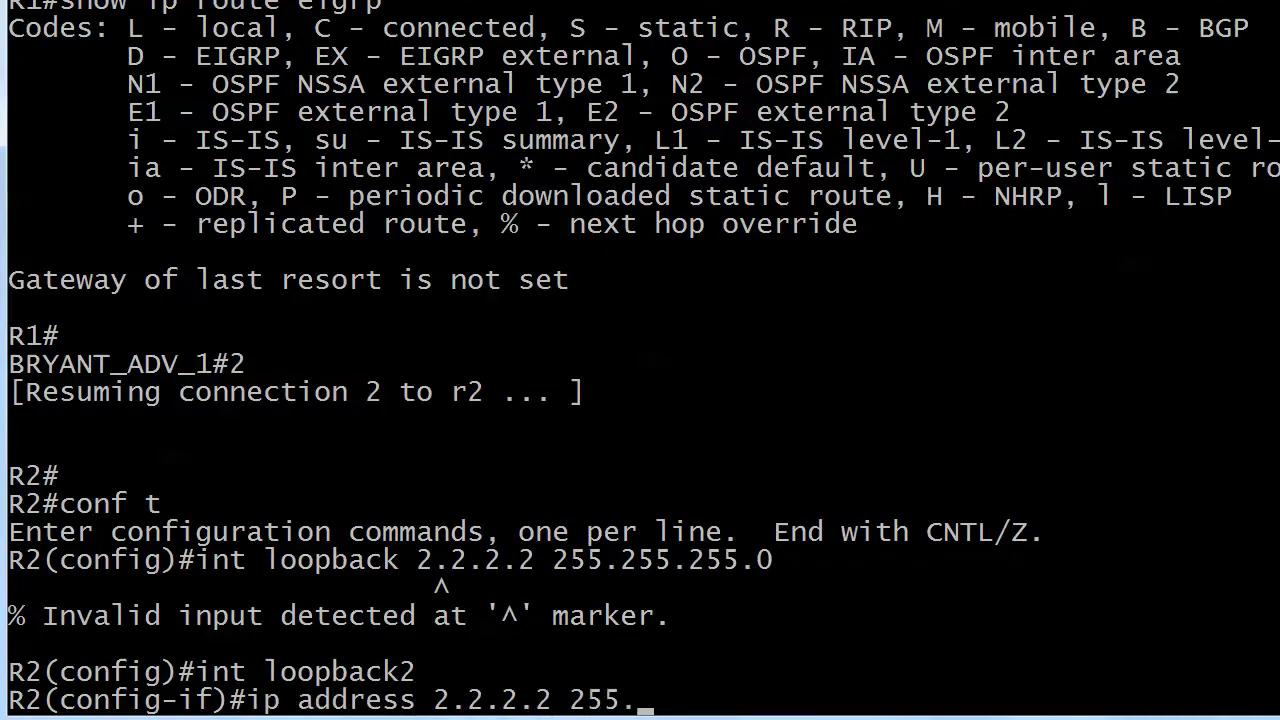
{"action": "type", "text": "255.255.0"}
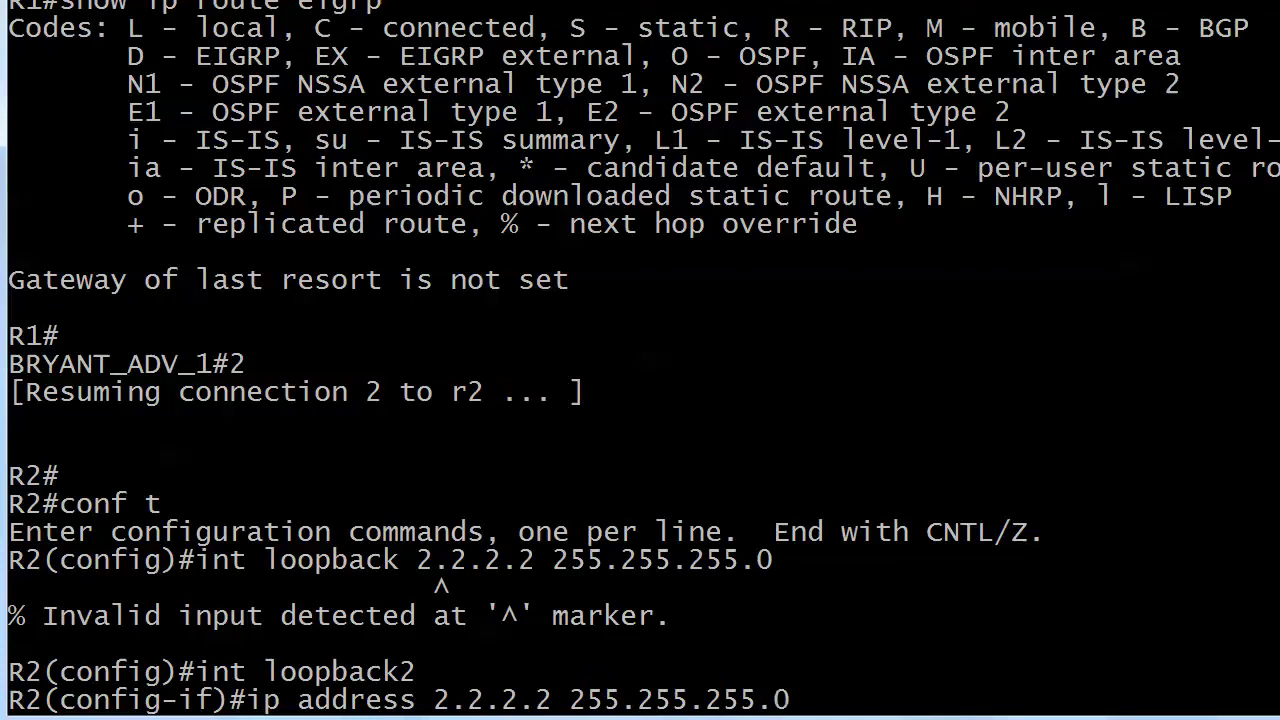
{"action": "key", "text": "Return"}
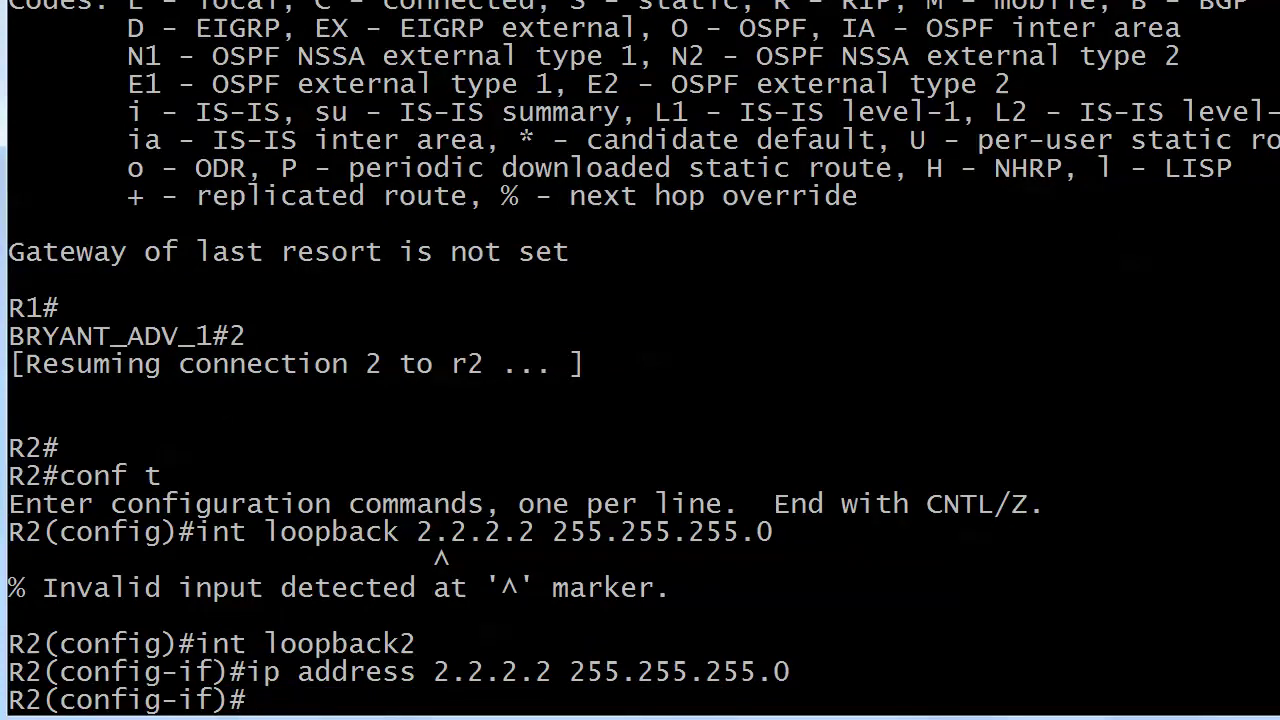
Step: Leave configuration mode on R2 and save its running configuration
{"action": "type", "text": "exit"}
{"action": "key", "text": "Return"}
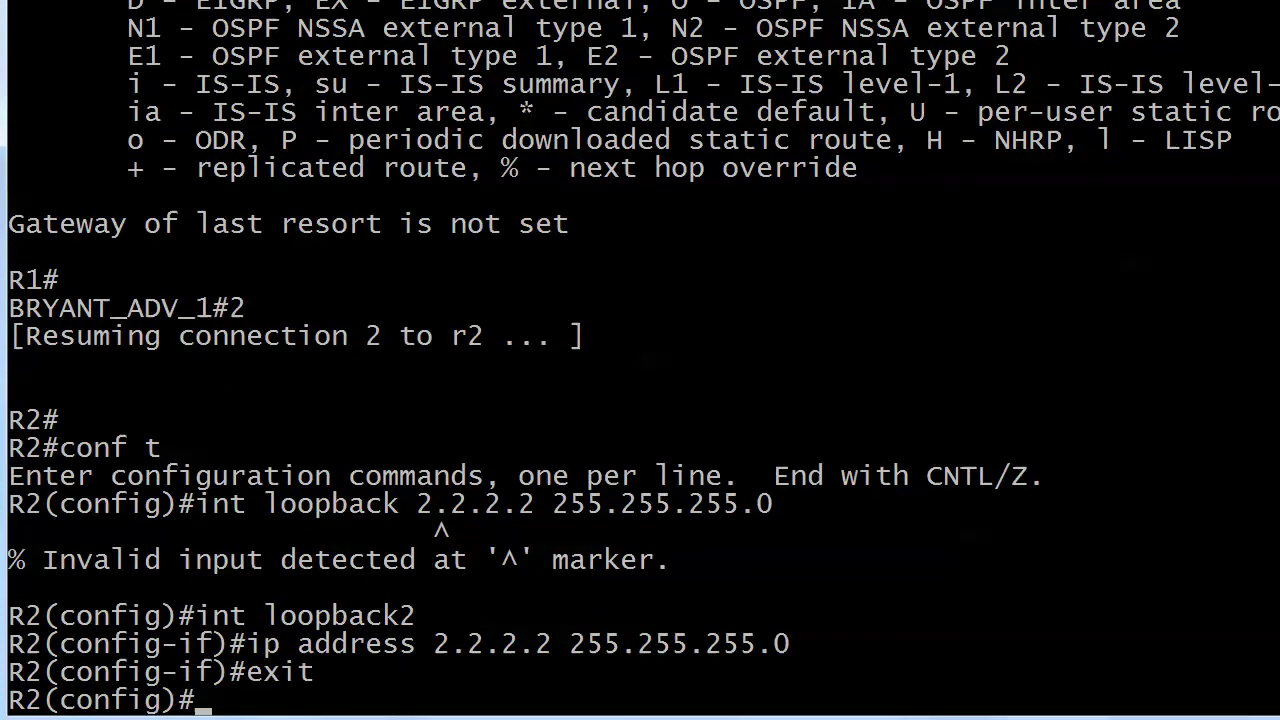
{"action": "key", "text": "ctrl+z"}
{"action": "type", "text": "wr"}
{"action": "key", "text": "Return"}
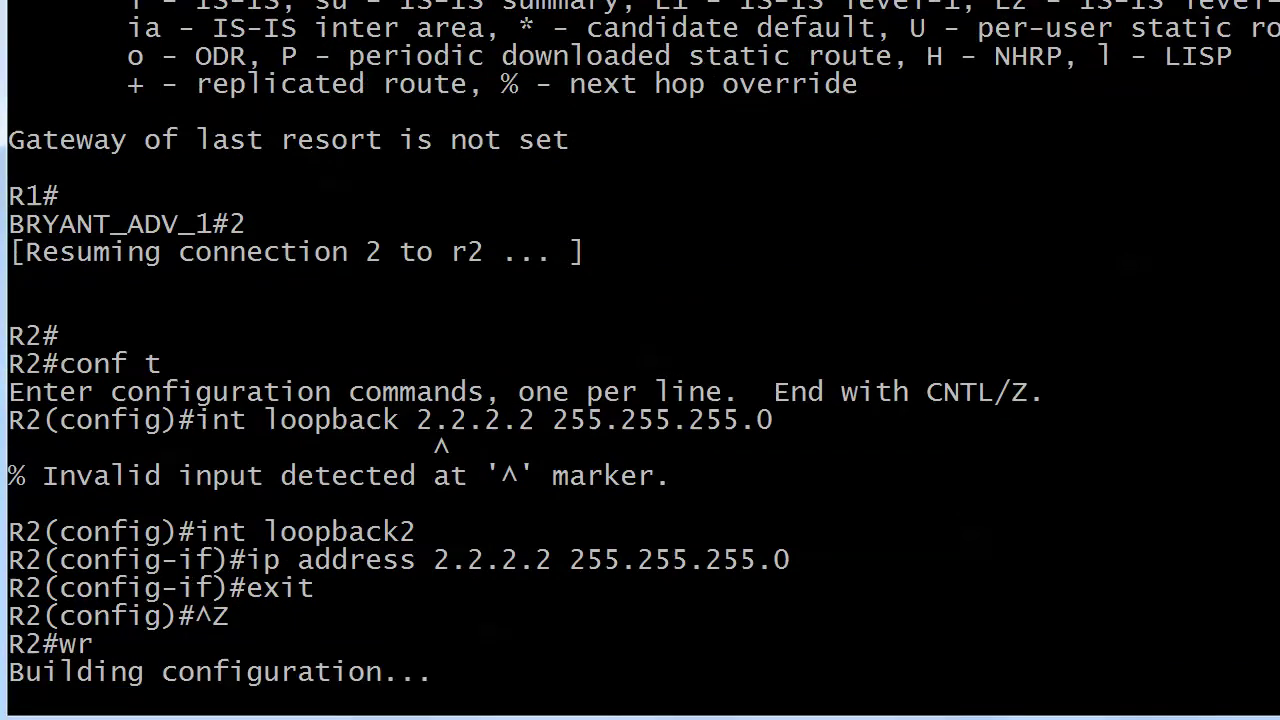
Step: Switch to R3's console session and enter global configuration mode
{"action": "key", "text": "ctrl+shift+6"}
{"action": "type", "text": "x3"}
{"action": "key", "text": "Return"}
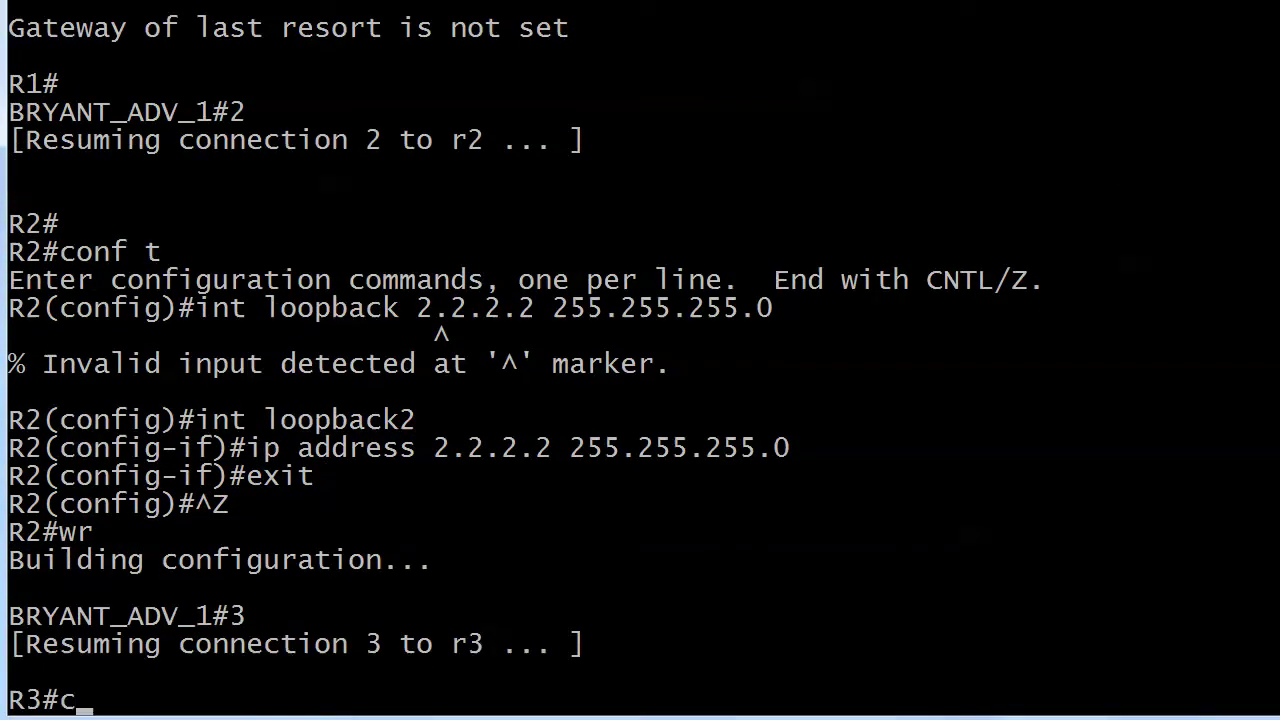
{"action": "type", "text": "onf t"}
{"action": "key", "text": "Return"}
Step: Create interface loopback 3 on R3 and assign it IP address 3.3.3.3 with mask 255.255.255.0
{"action": "type", "text": "int loopba"}
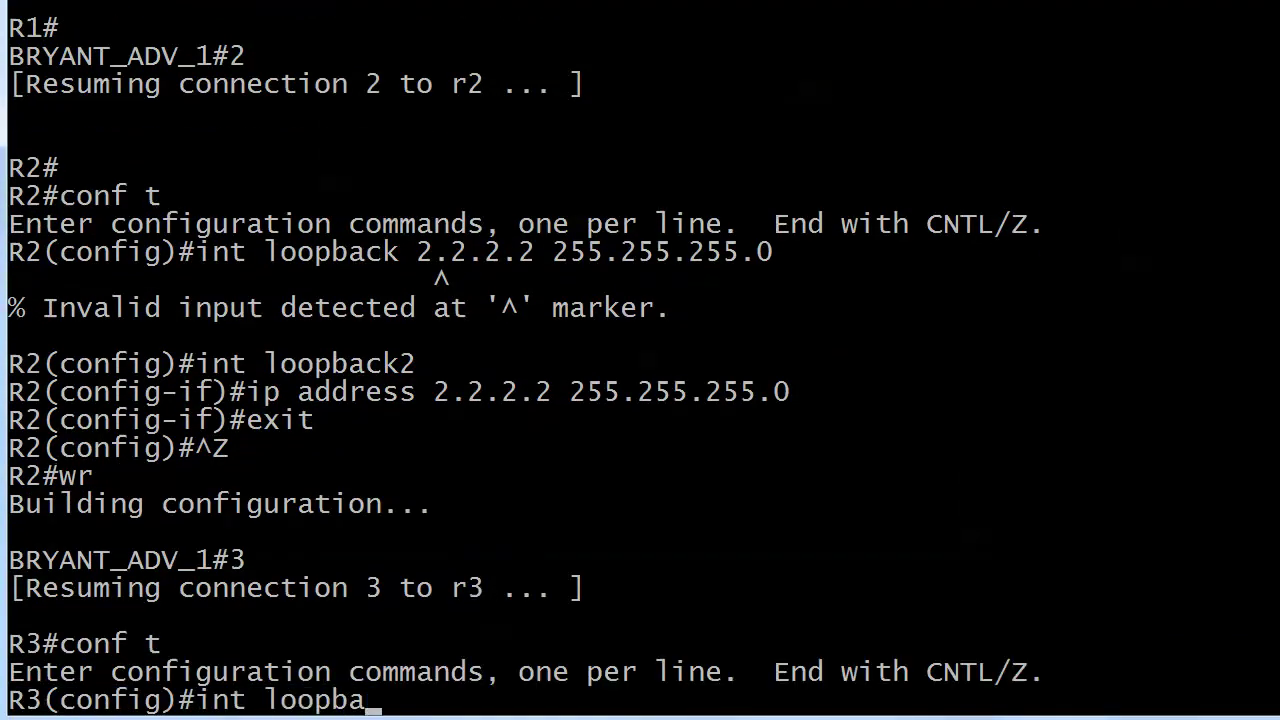
{"action": "type", "text": "ck 3"}
{"action": "key", "text": "Return"}
{"action": "type", "text": "ip "}
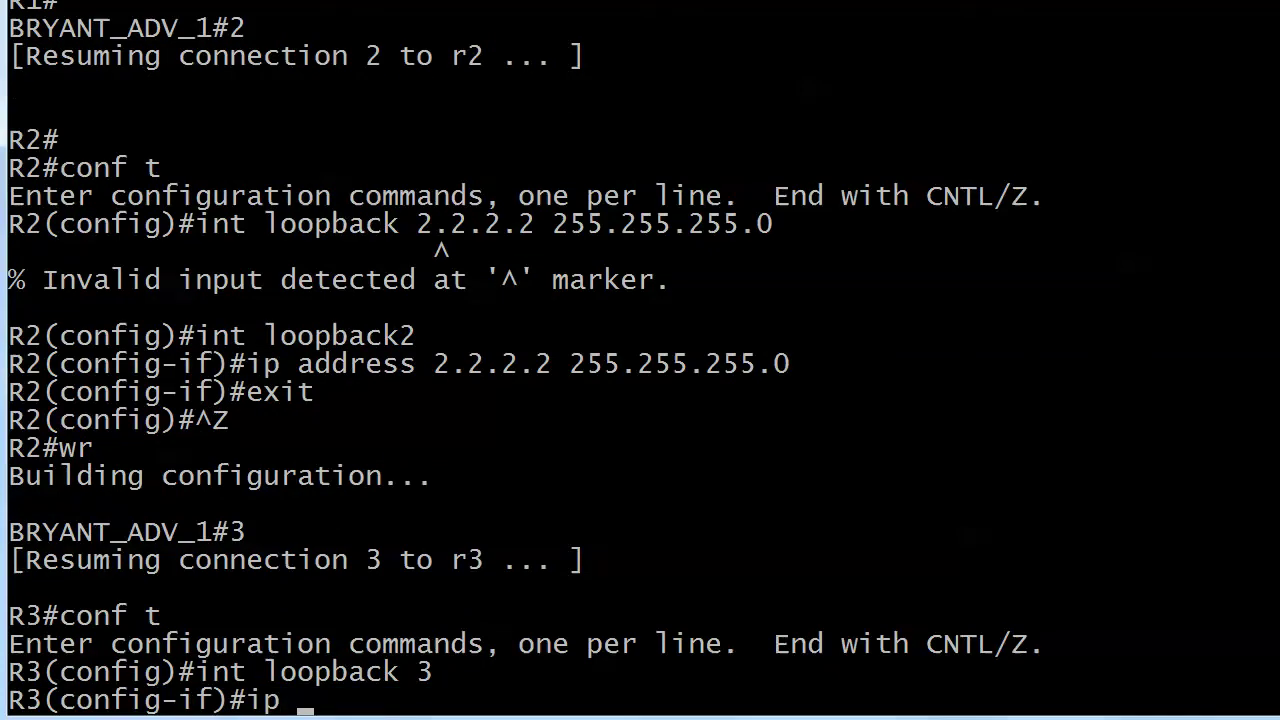
{"action": "type", "text": "address 3.3"}
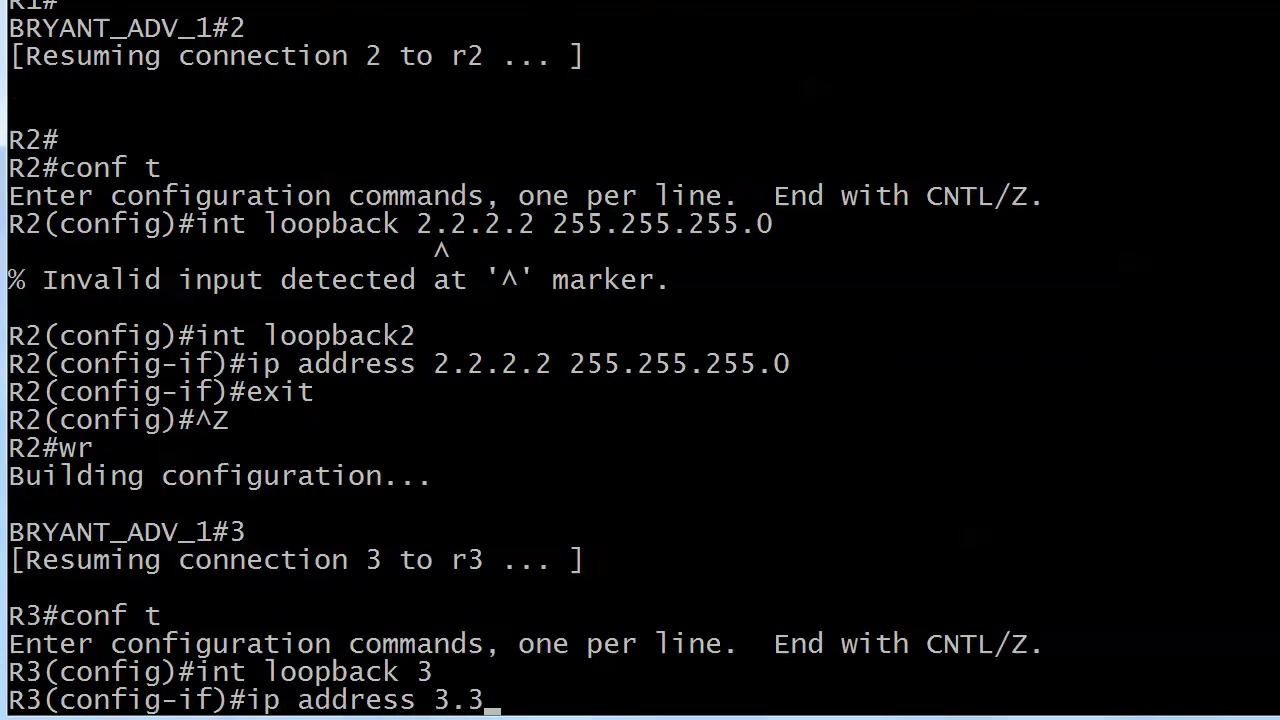
{"action": "type", "text": ".3.3 255.255.255.0"}
{"action": "key", "text": "Return"}
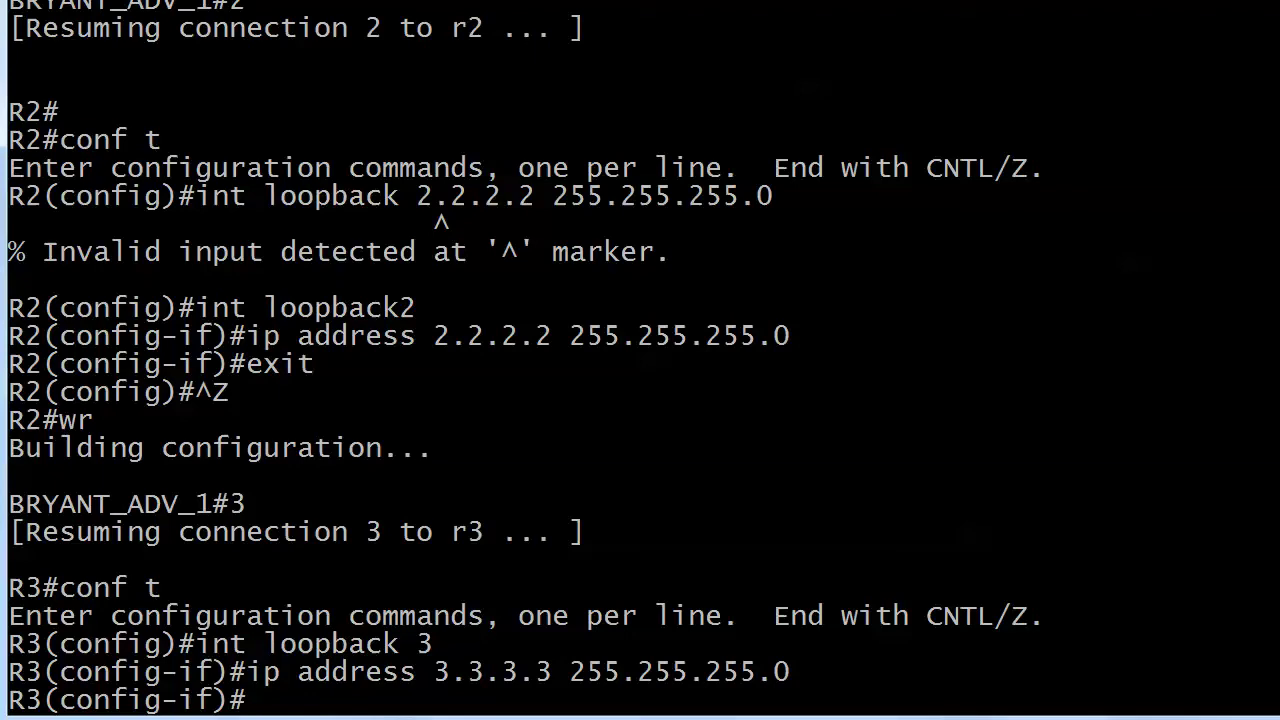
Step: Advertise R3's loopback in EIGRP 100 with network 3.3.3.3 and wildcard mask 0.0.0.0
{"action": "type", "text": "router eigrp"}
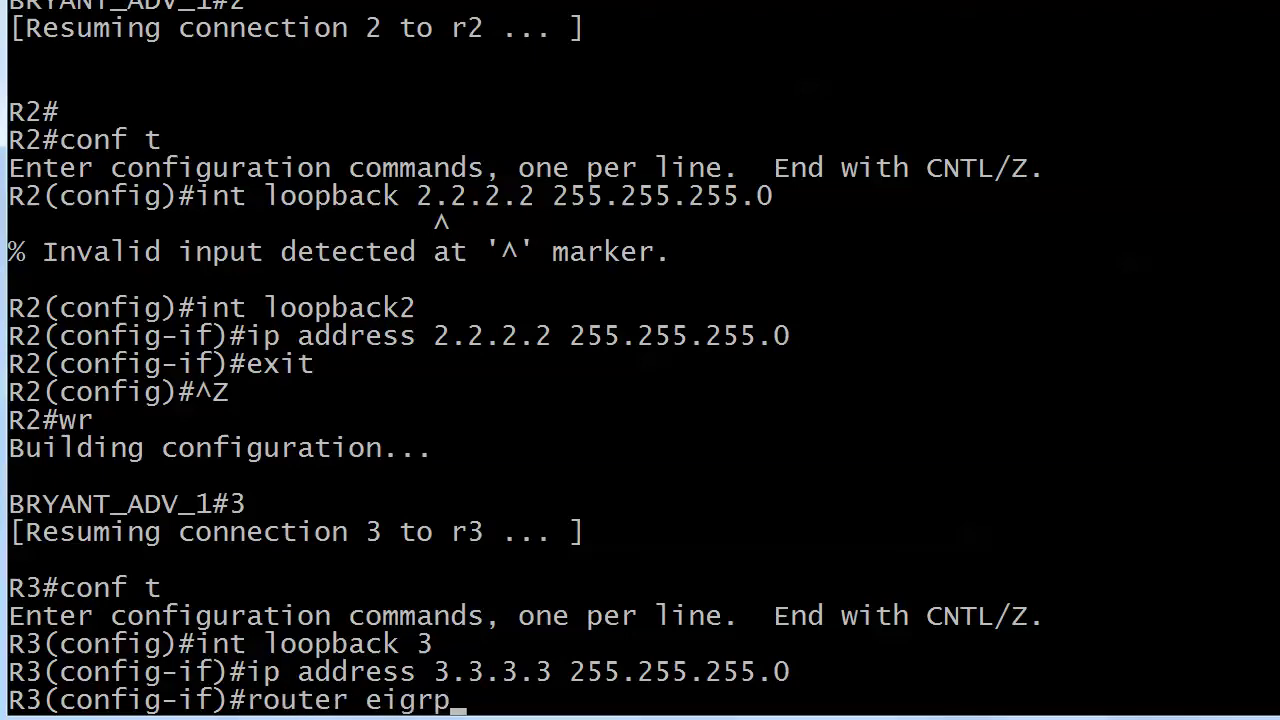
{"action": "type", "text": " 100"}
{"action": "key", "text": "Return"}
{"action": "type", "text": "ne"}
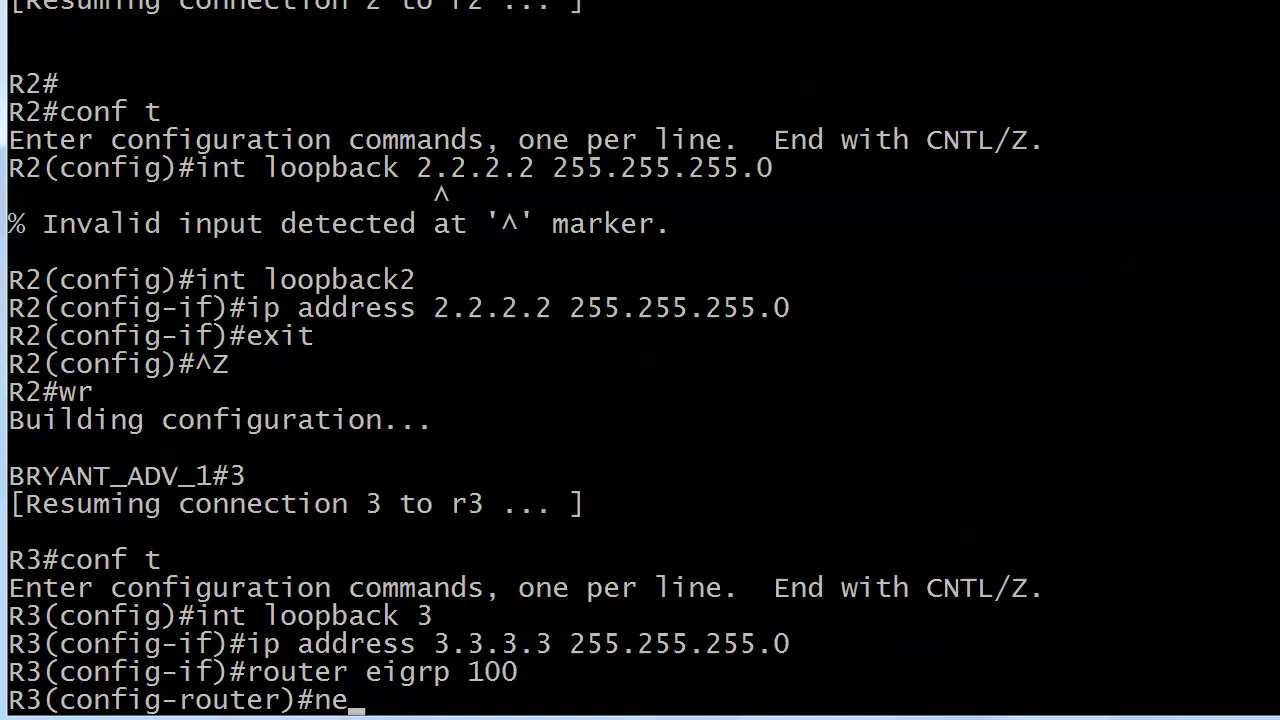
{"action": "type", "text": "twork 3.3.3.3"}
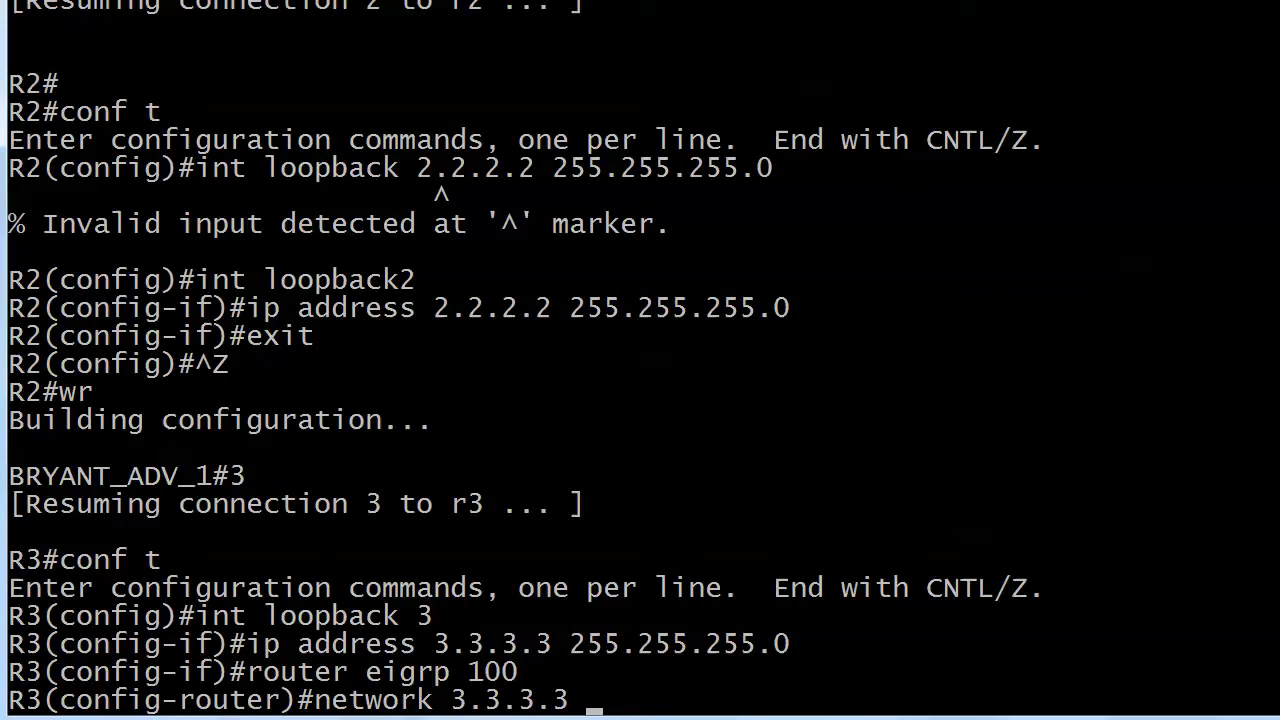
{"action": "type", "text": " 0.0.0.0"}
{"action": "key", "text": "Return"}
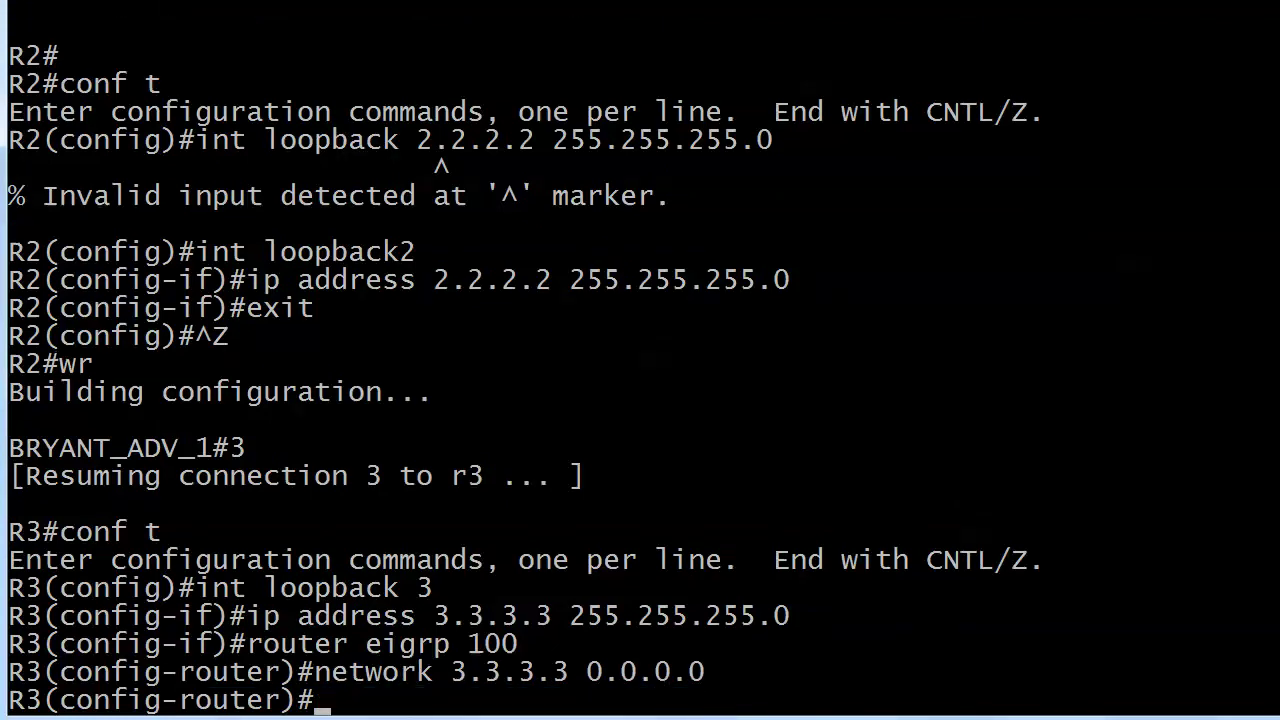
Step: Leave configuration mode on R3 and save its running configuration
{"action": "key", "text": "ctrl+z"}
{"action": "type", "text": "wr"}
{"action": "key", "text": "Return"}
Step: Return to R2's console session and enter global configuration mode
{"action": "key", "text": "ctrl+shift+6"}
{"action": "type", "text": "x2"}
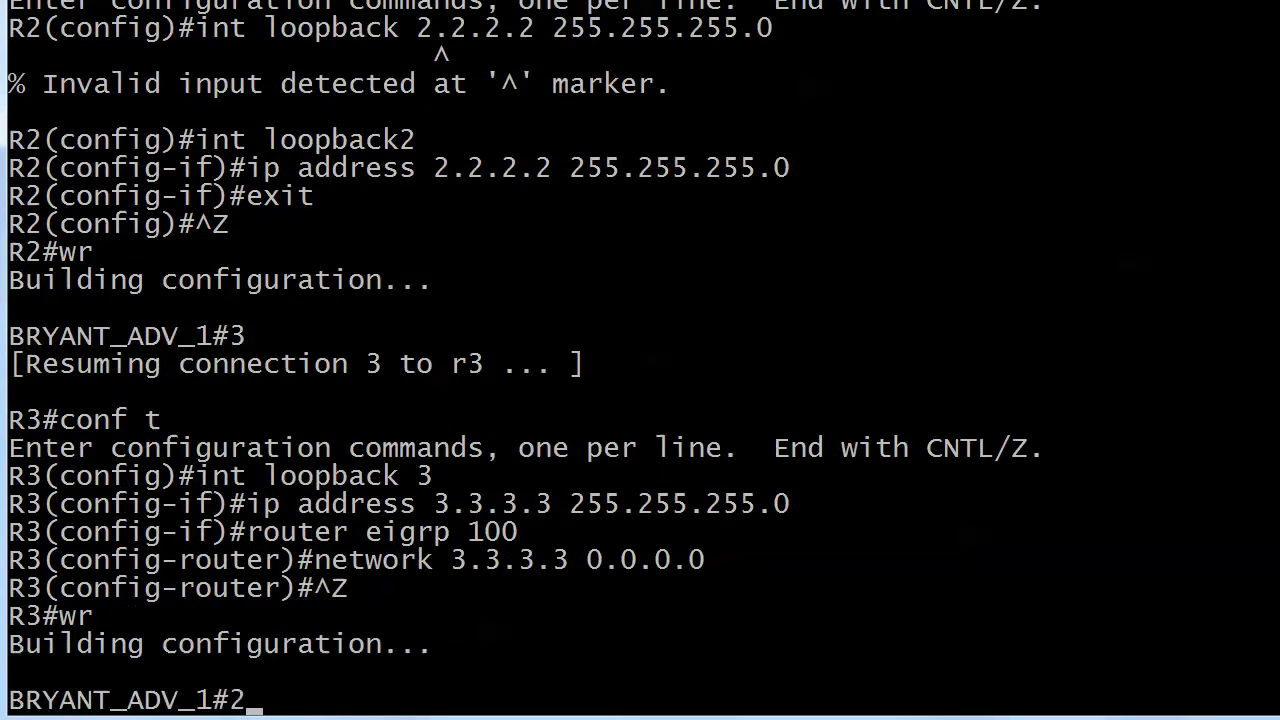
{"action": "key", "text": "Return"}
{"action": "key", "text": "Return"}
{"action": "type", "text": "conf t"}
{"action": "key", "text": "Return"}
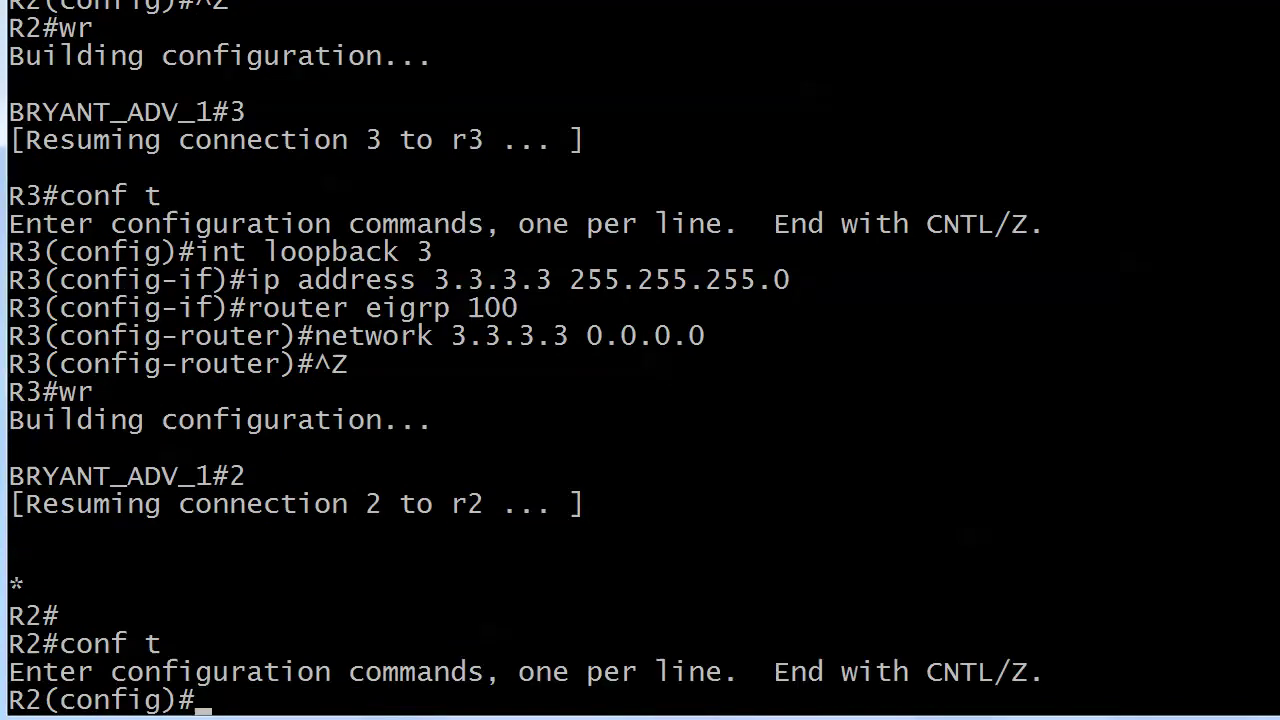
Step: Advertise R2's loopback in EIGRP 100 with network 2.2.2.2 and wildcard mask 0.0.0.0
{"action": "type", "text": "router eigrp 100"}
{"action": "key", "text": "Return"}
{"action": "type", "text": "ne"}
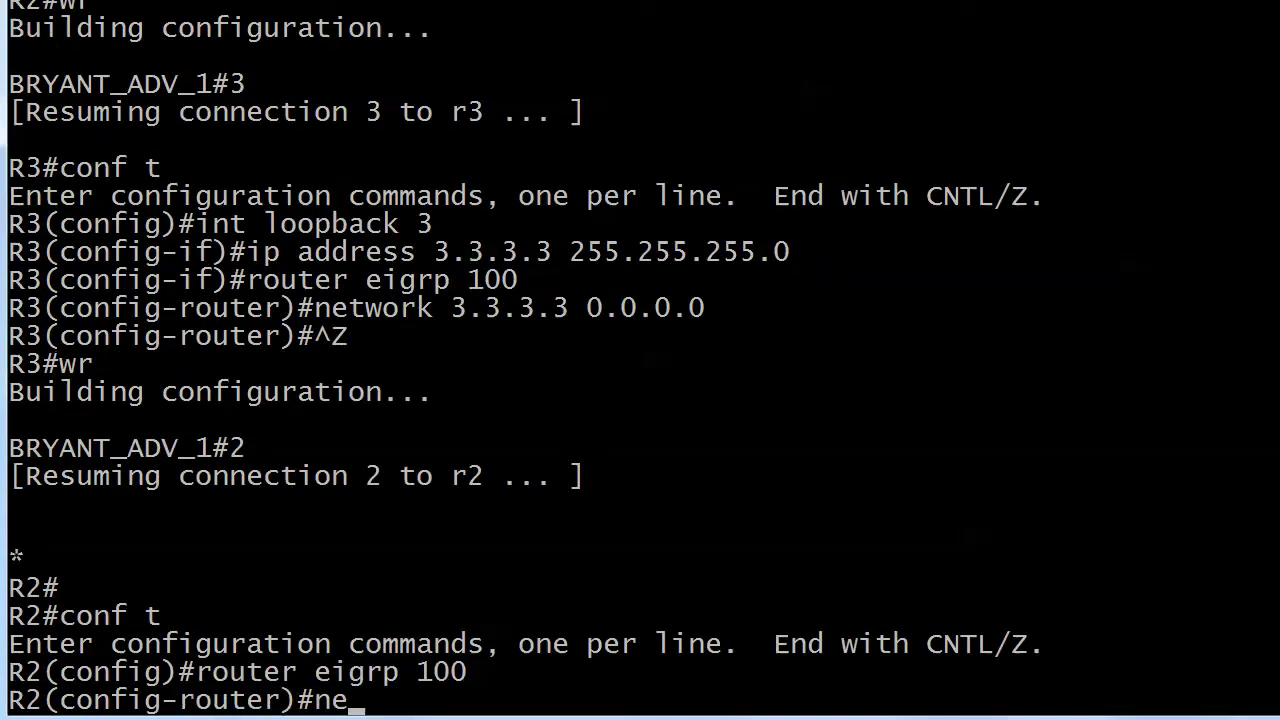
{"action": "type", "text": "twork 2.2.2.2 0."}
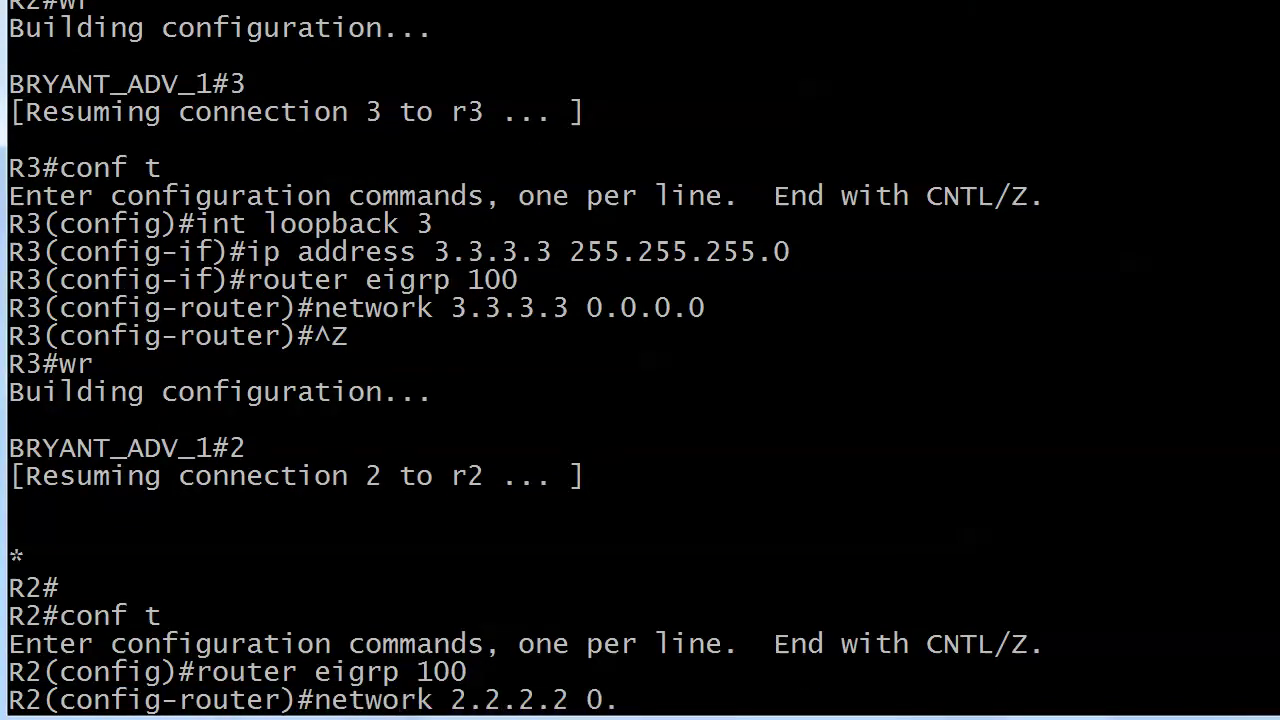
{"action": "type", "text": "0.0.0"}
{"action": "key", "text": "Return"}
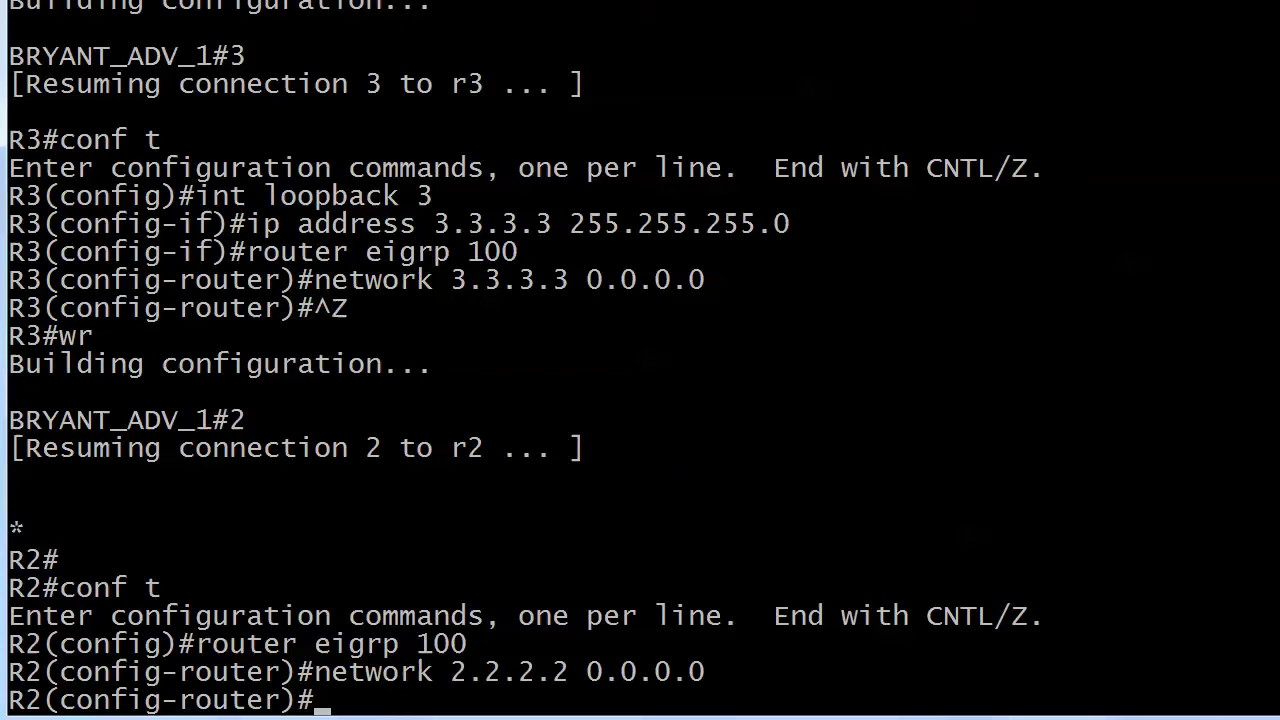
Step: Exit R2's EIGRP configuration and write the updated configuration to memory
{"action": "key", "text": "ctrl+z"}
{"action": "type", "text": "wr"}
{"action": "key", "text": "Return"}
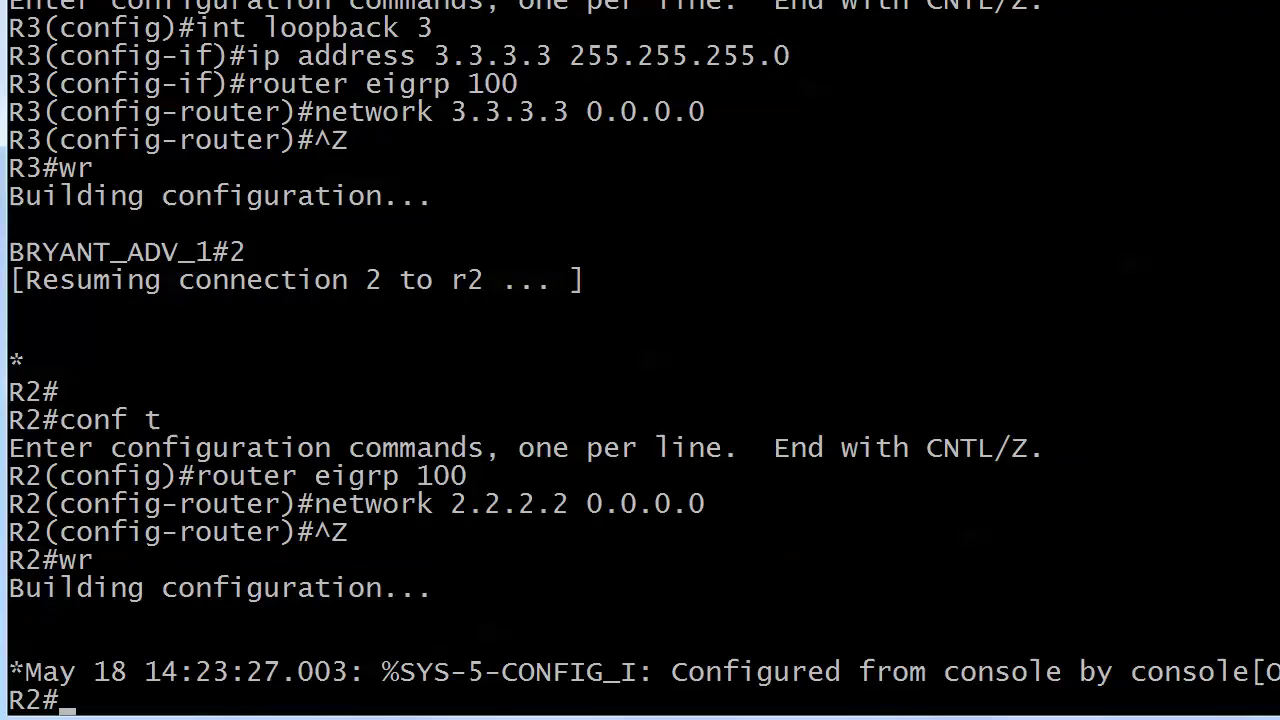
Step: Switch to R1's console session and display only the EIGRP routes in its IP routing table
{"action": "key", "text": "ctrl+shift+6"}
{"action": "type", "text": "x1"}
{"action": "key", "text": "Return"}
{"action": "key", "text": "Return"}
{"action": "key", "text": "Return"}
{"action": "type", "text": "show i"}
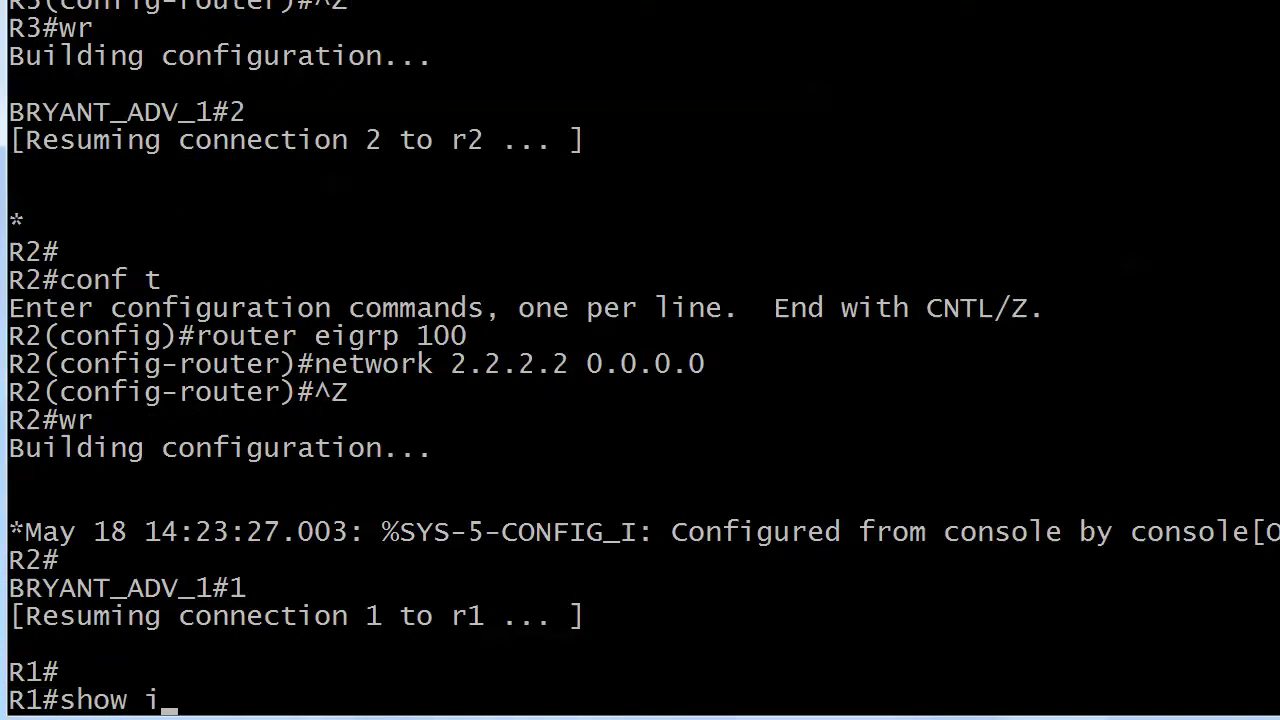
{"action": "type", "text": "p route eigrp"}
{"action": "key", "text": "Return"}
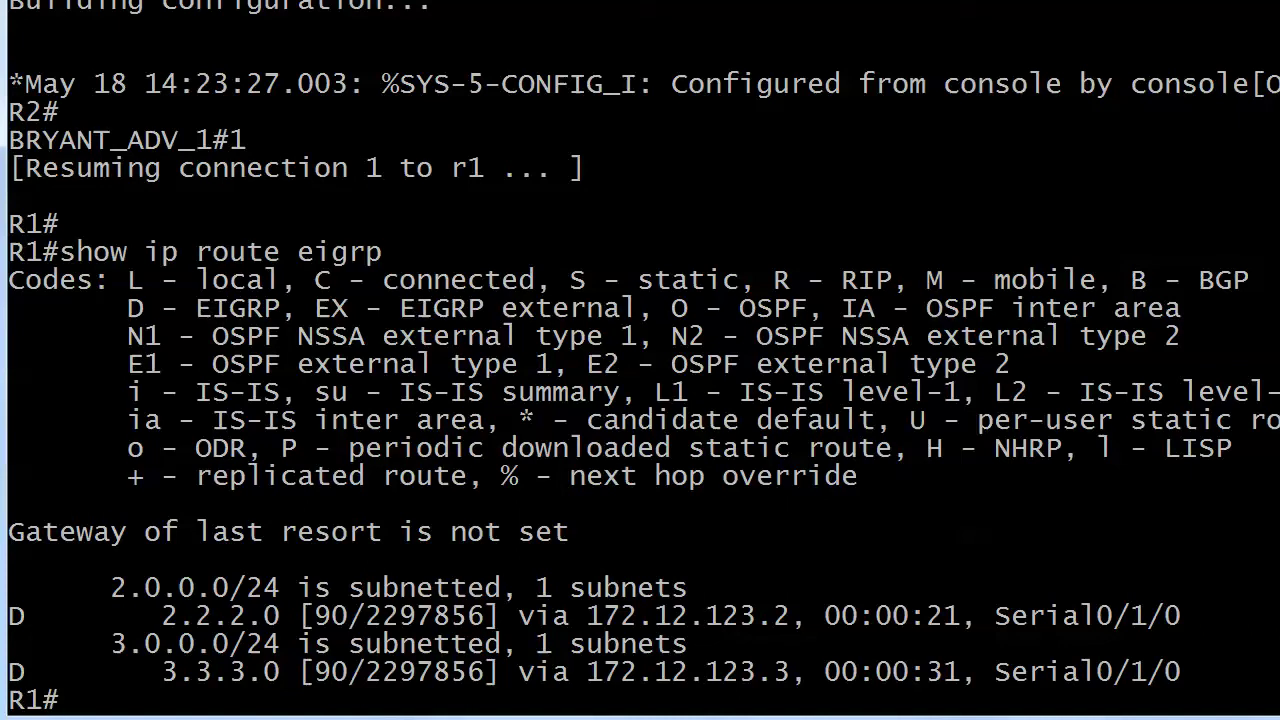
Step: Highlight the administrative distance in the 2.2.2.0 and 3.3.3.0 route entries
{"action": "right_click", "coordinate": [338, 622]}
{"action": "left_click", "coordinate": [362, 631]}
{"action": "left_click", "coordinate": [322, 616]}
{"action": "left_click_drag", "start_coordinate": [322, 616], "coordinate": [340, 644]}
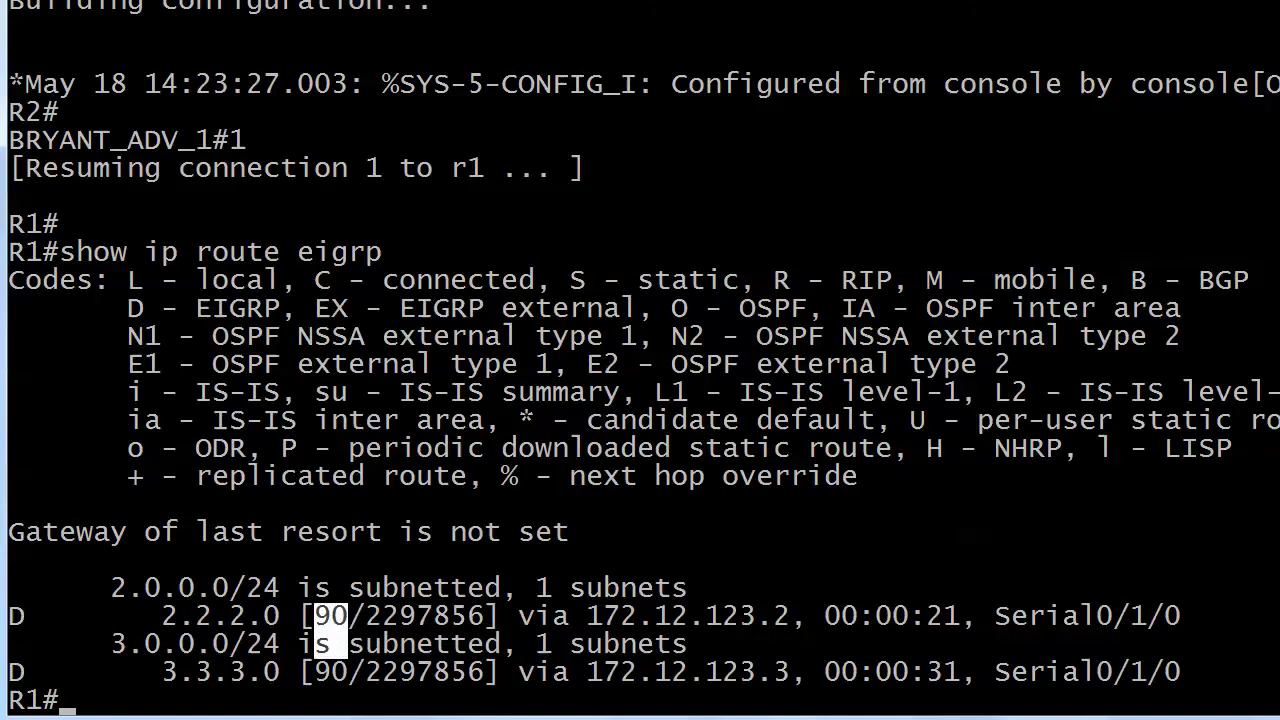
{"action": "key", "text": "shift+Down"}
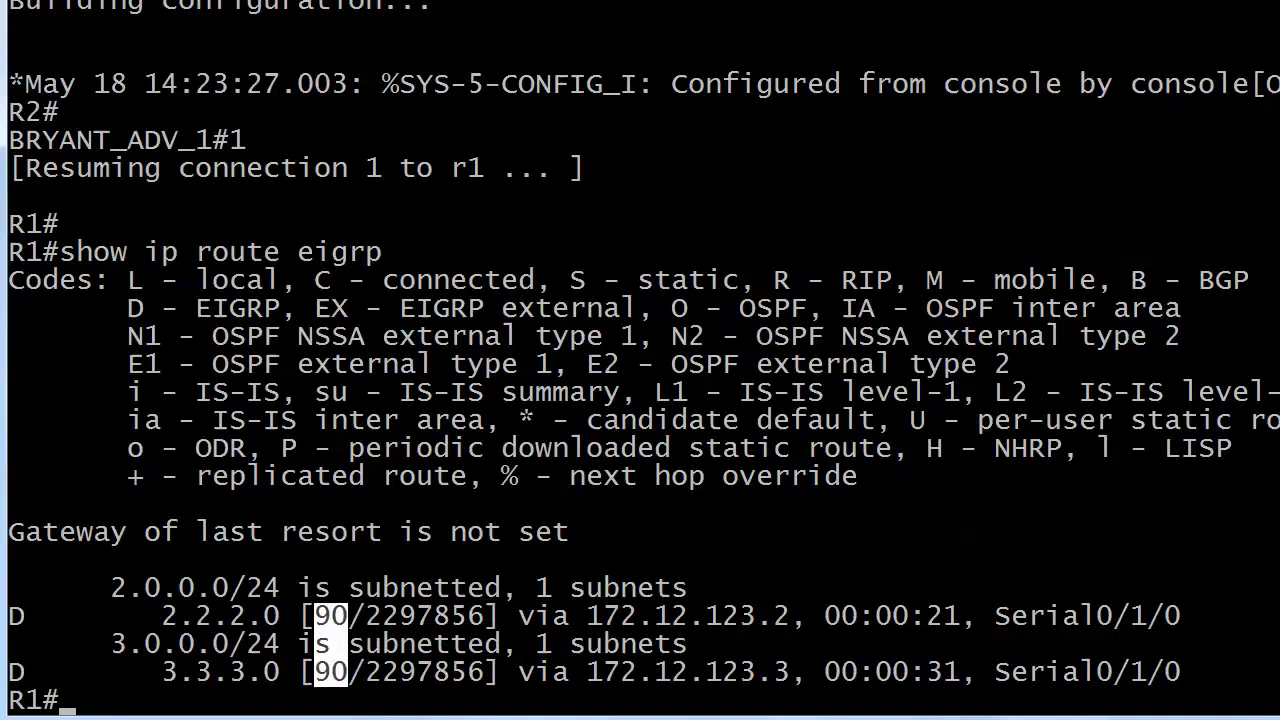
Step: Highlight the metrics of both EIGRP routes, followed by their next-hop, age and exit-interface details
{"action": "key", "text": "Up"}
{"action": "key", "text": "Up"}
{"action": "key", "text": "Right"}
{"action": "key", "text": "Right"}
{"action": "key", "text": "shift+Right"}
{"action": "key", "text": "shift+Right"}
{"action": "key", "text": "shift+Right"}
{"action": "key", "text": "shift+Right"}
{"action": "key", "text": "shift+Right"}
{"action": "key", "text": "shift+Right"}
{"action": "key", "text": "shift+Down"}
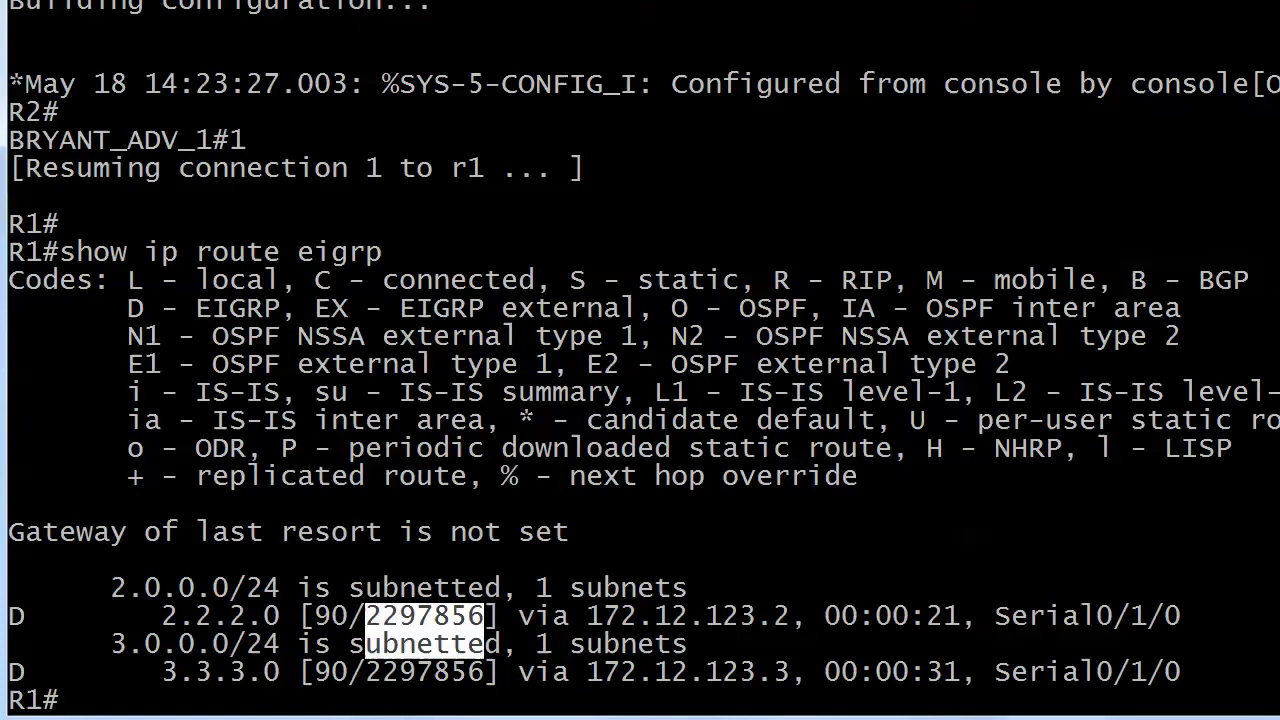
{"action": "key", "text": "shift+Down"}
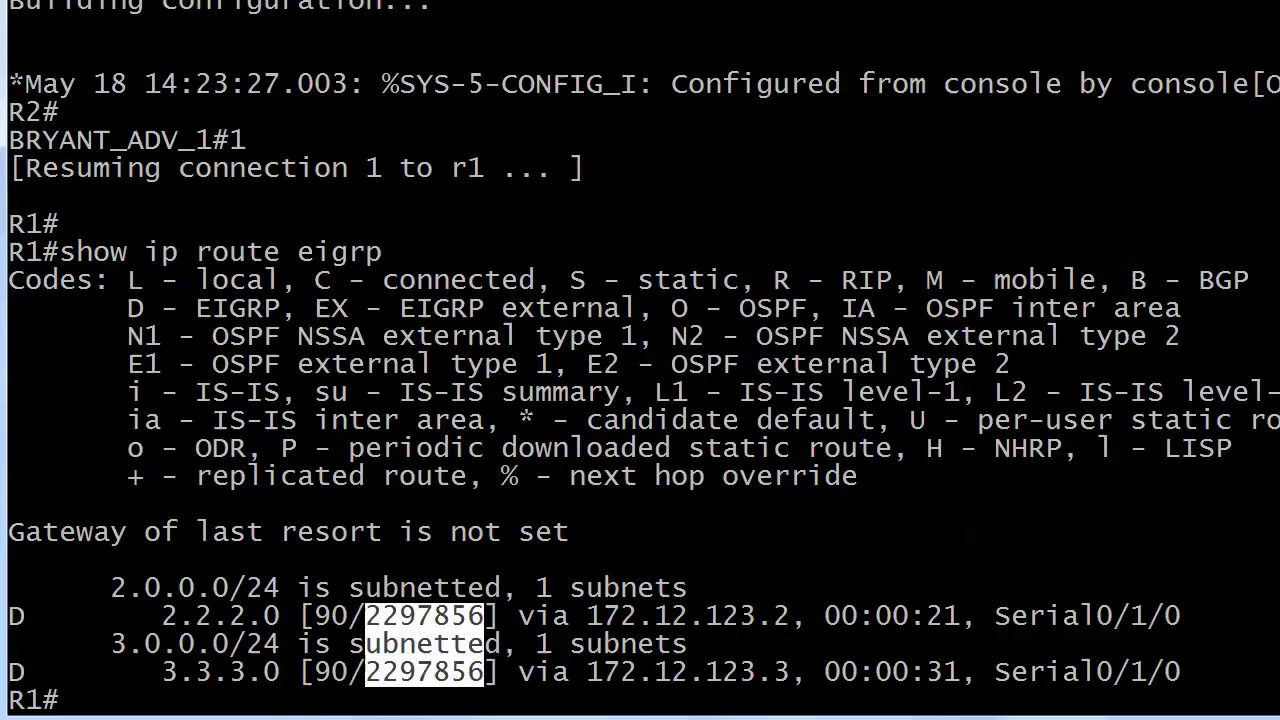
{"action": "left_click_drag", "start_coordinate": [522, 616], "coordinate": [1196, 672]}
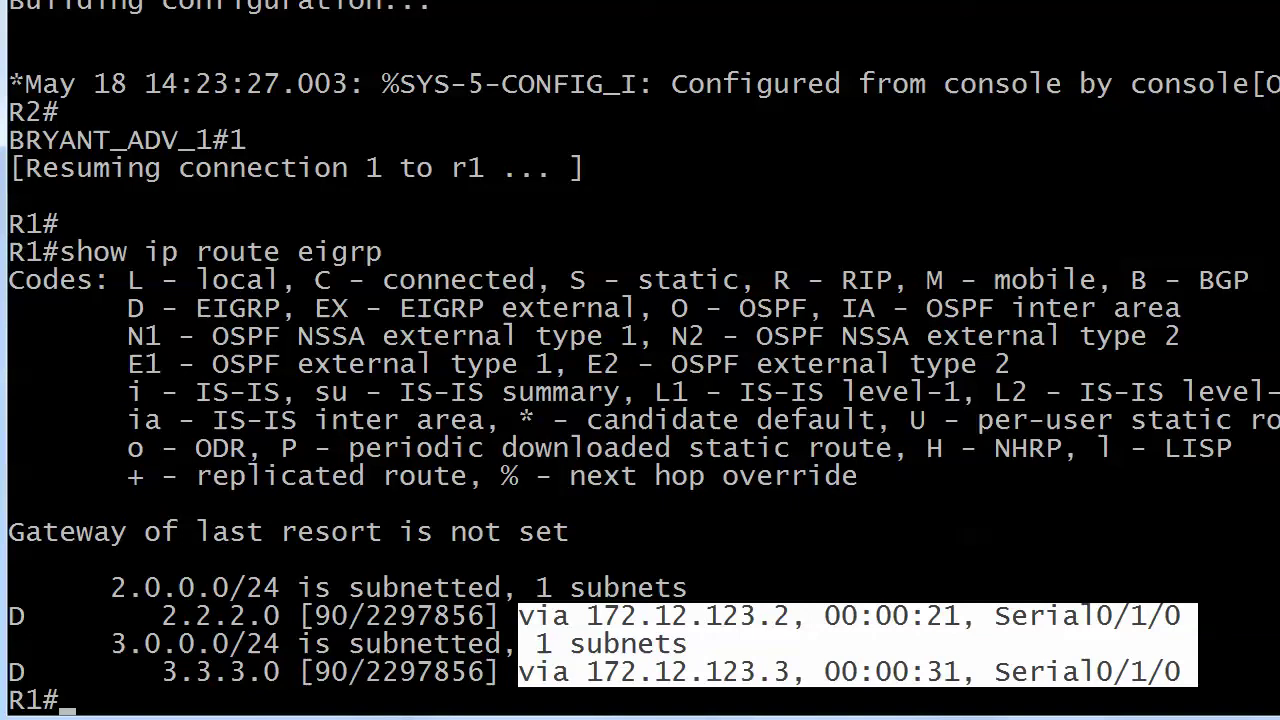
Step: Ping the loopback addresses 2.2.2.2 and 3.3.3.3 from R1
{"action": "key", "text": "Return"}
{"action": "type", "text": "ping 2.2.2.2"}
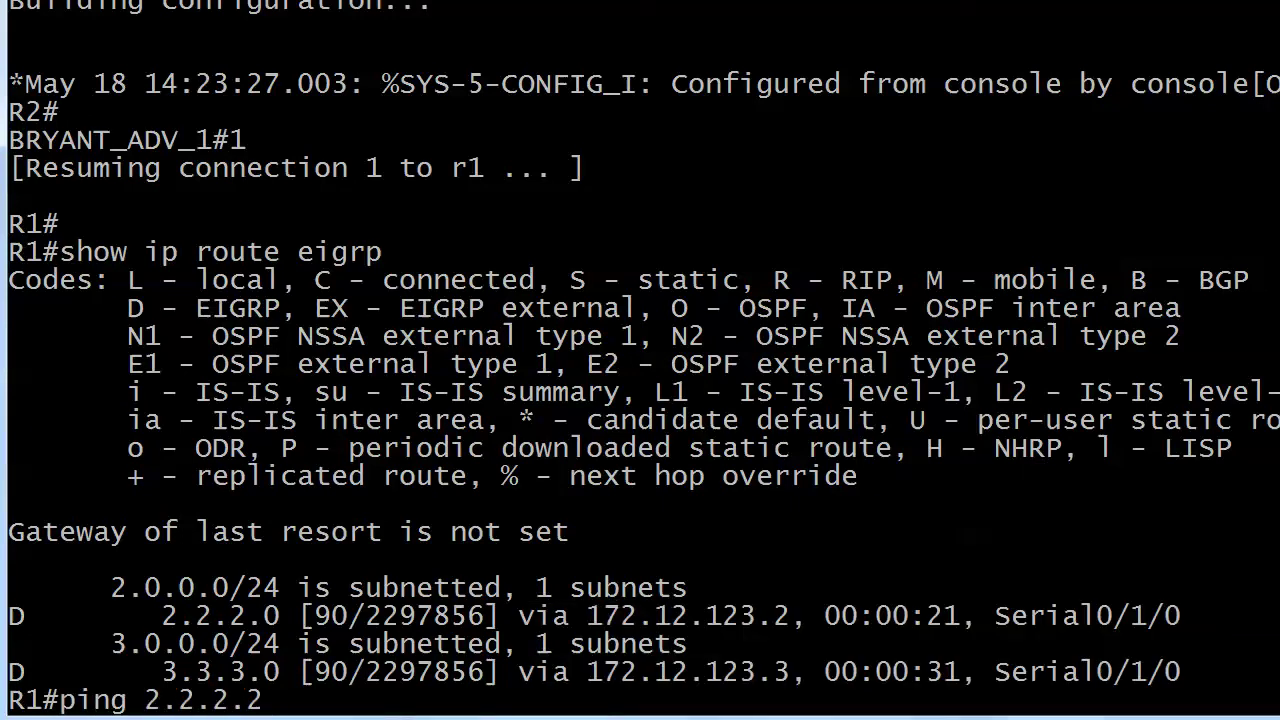
{"action": "key", "text": "Return"}
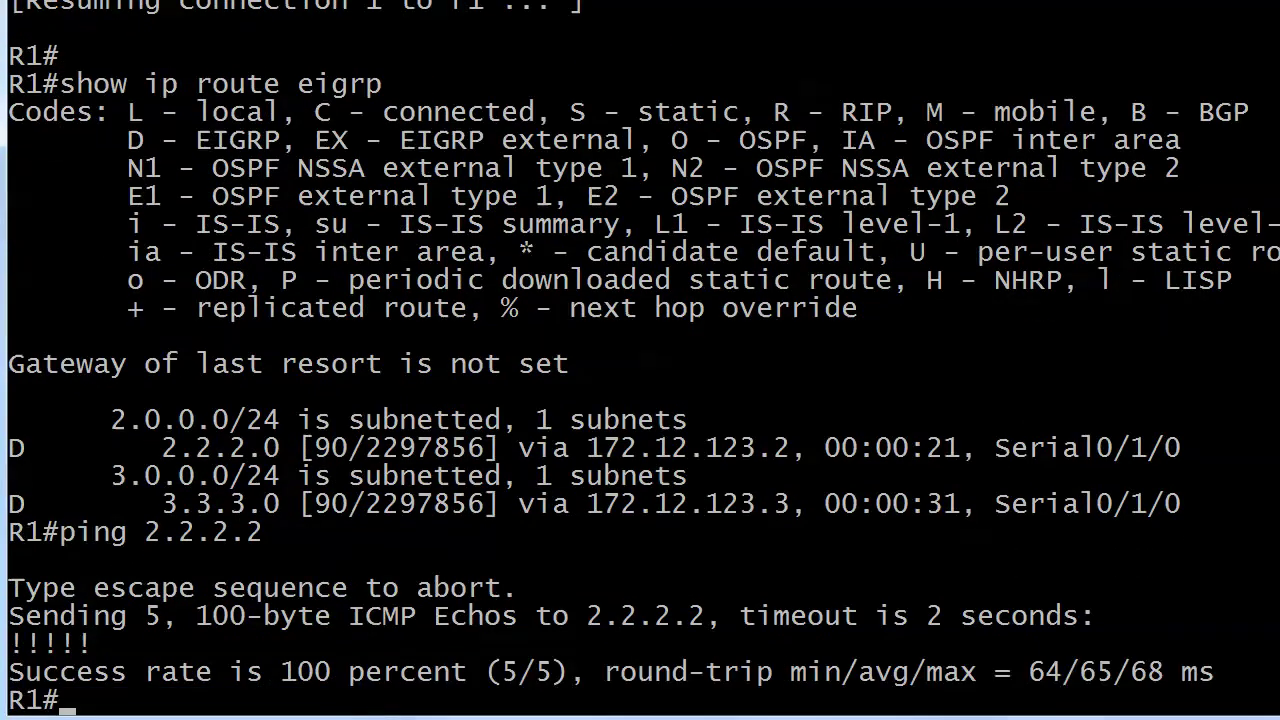
{"action": "type", "text": "ping 3.3.3.3"}
{"action": "key", "text": "Return"}
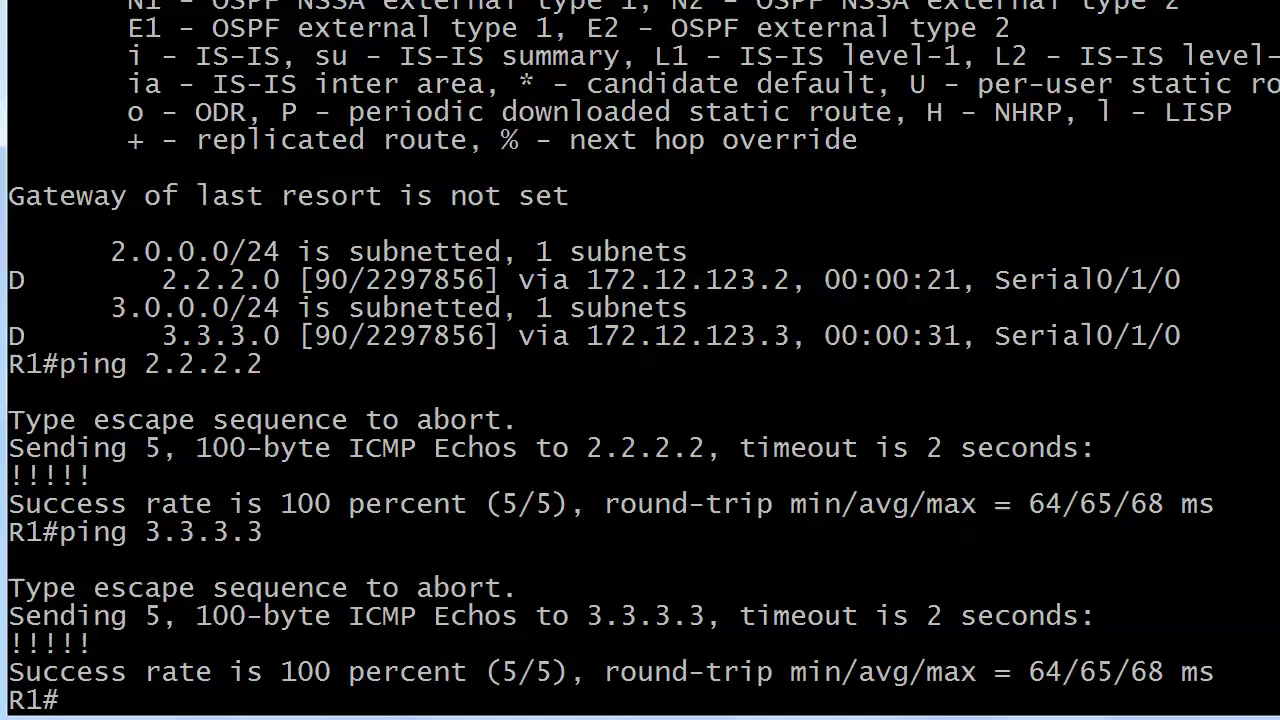
Step: Switch to R2's console session and ping R3's loopback address 3.3.3.3
{"action": "key", "text": "ctrl+shift+6"}
{"action": "type", "text": "x2"}
{"action": "key", "text": "Return"}
{"action": "key", "text": "Return"}
{"action": "key", "text": "Return"}
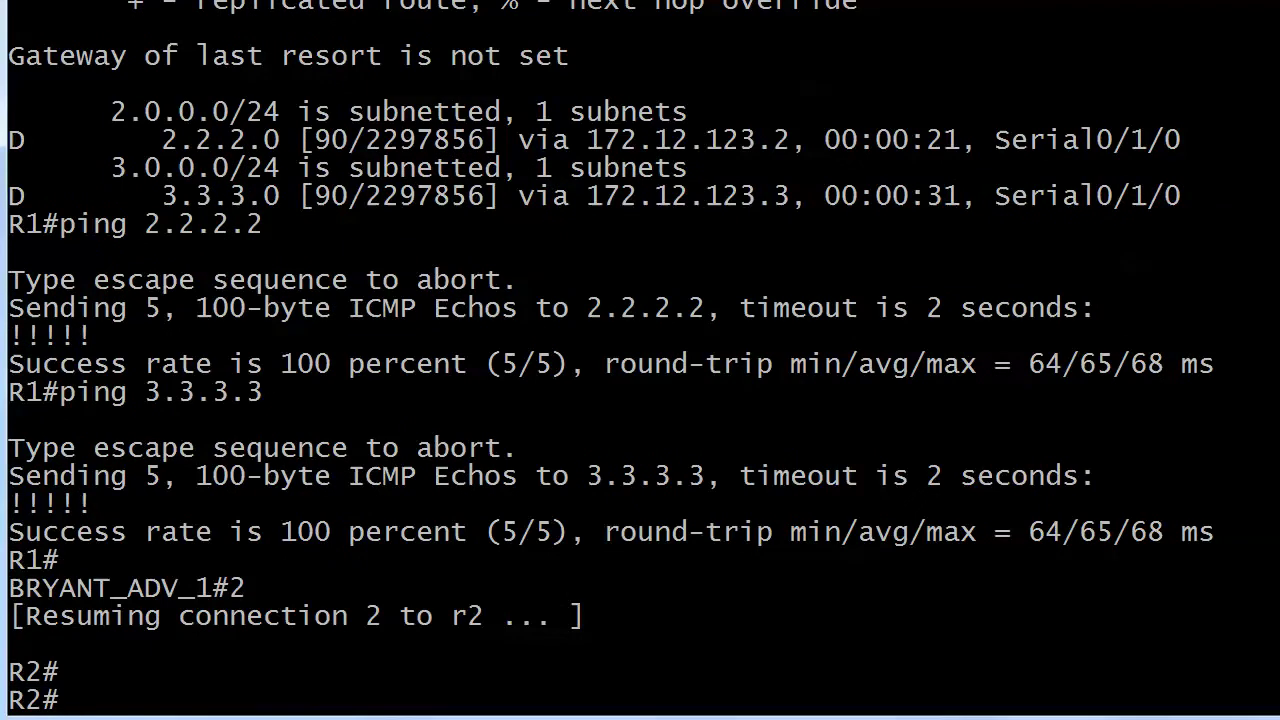
{"action": "type", "text": "ping 2."}
{"action": "key", "text": "BackSpace"}
{"action": "key", "text": "BackSpace"}
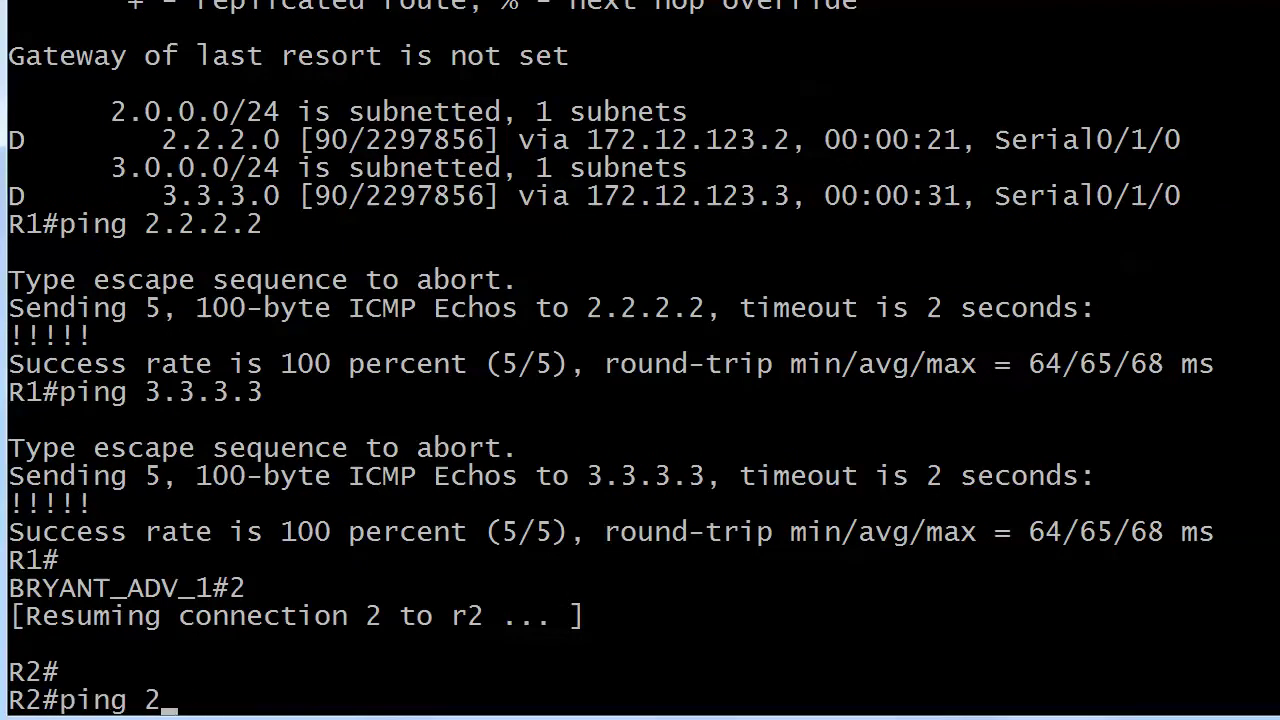
{"action": "type", "text": "3.3.3.3"}
{"action": "key", "text": "Return"}
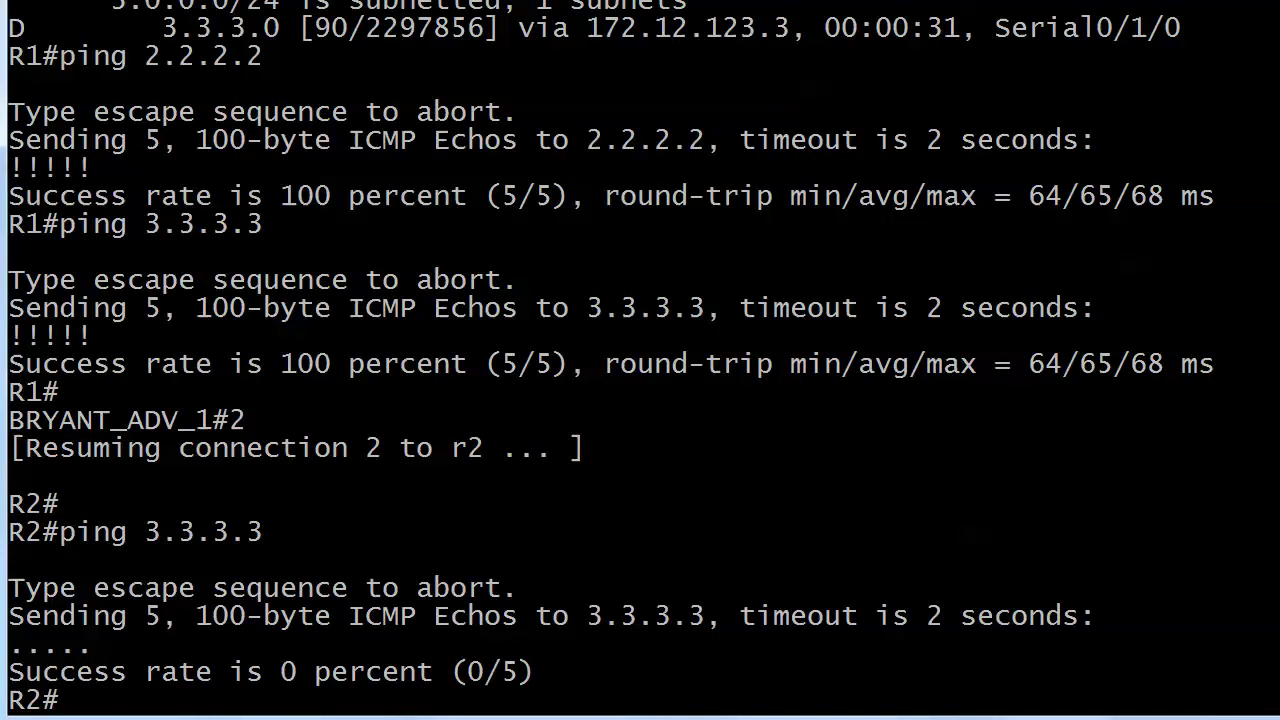
Step: Display R2's EIGRP routes, followed by its full IP routing table
{"action": "type", "text": "show pi"}
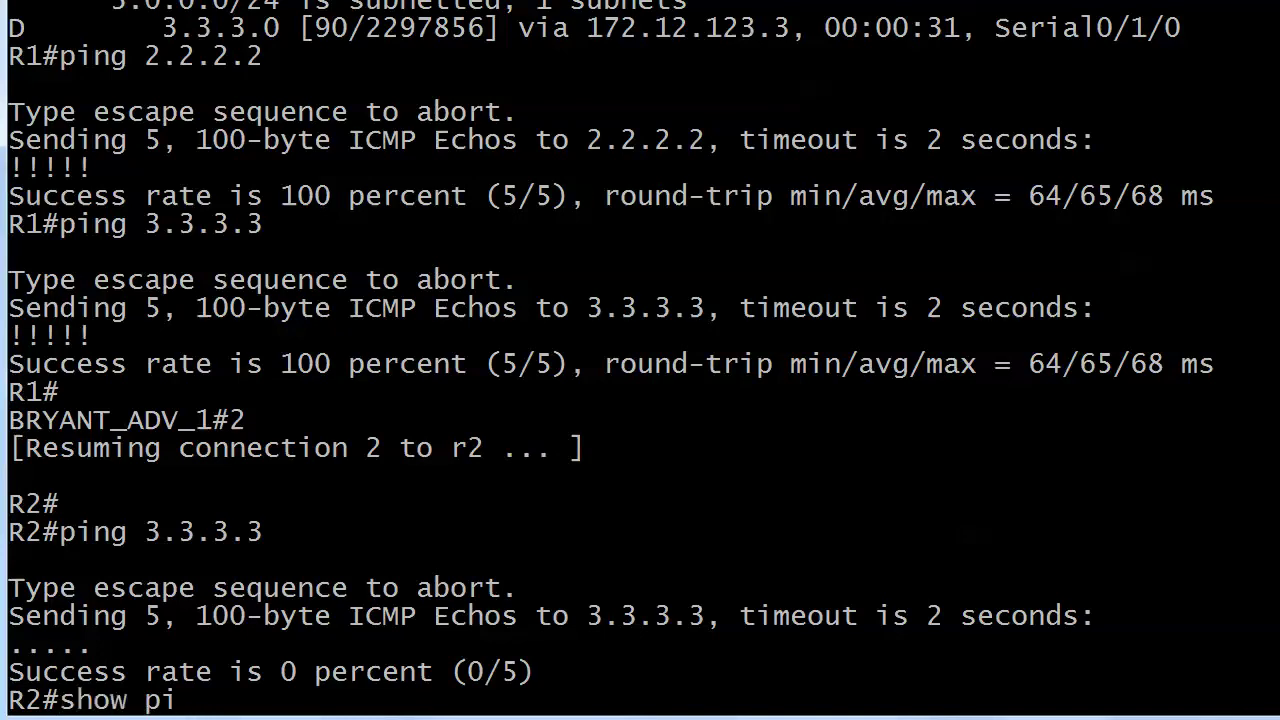
{"action": "key", "text": "BackSpace"}
{"action": "key", "text": "BackSpace"}
{"action": "type", "text": "ip route eigrp"}
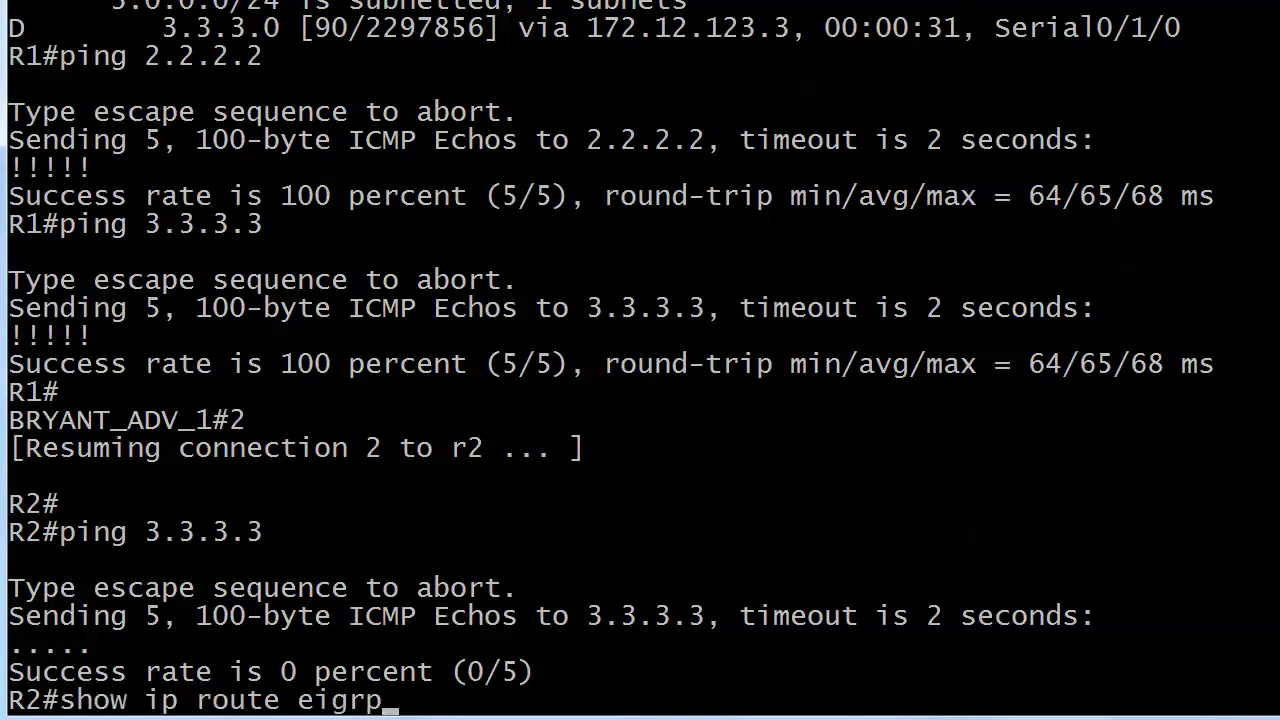
{"action": "key", "text": "Return"}
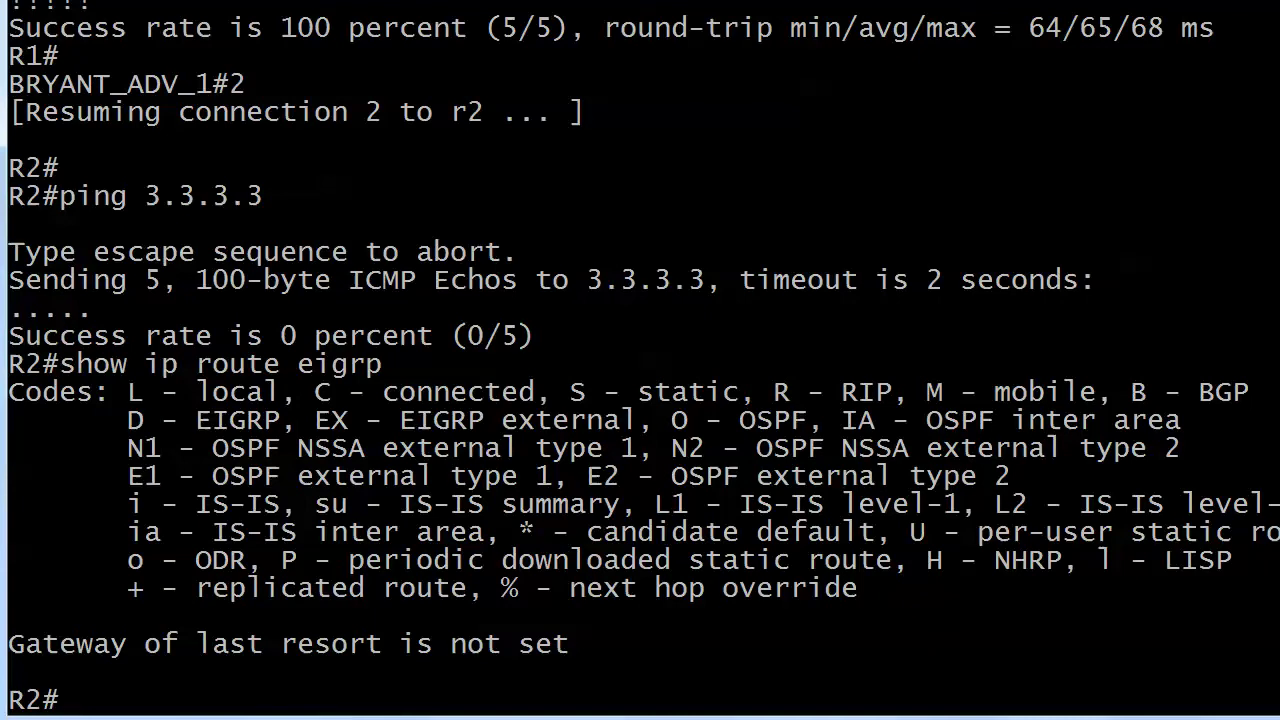
{"action": "type", "text": "show ip route"}
{"action": "key", "text": "Return"}
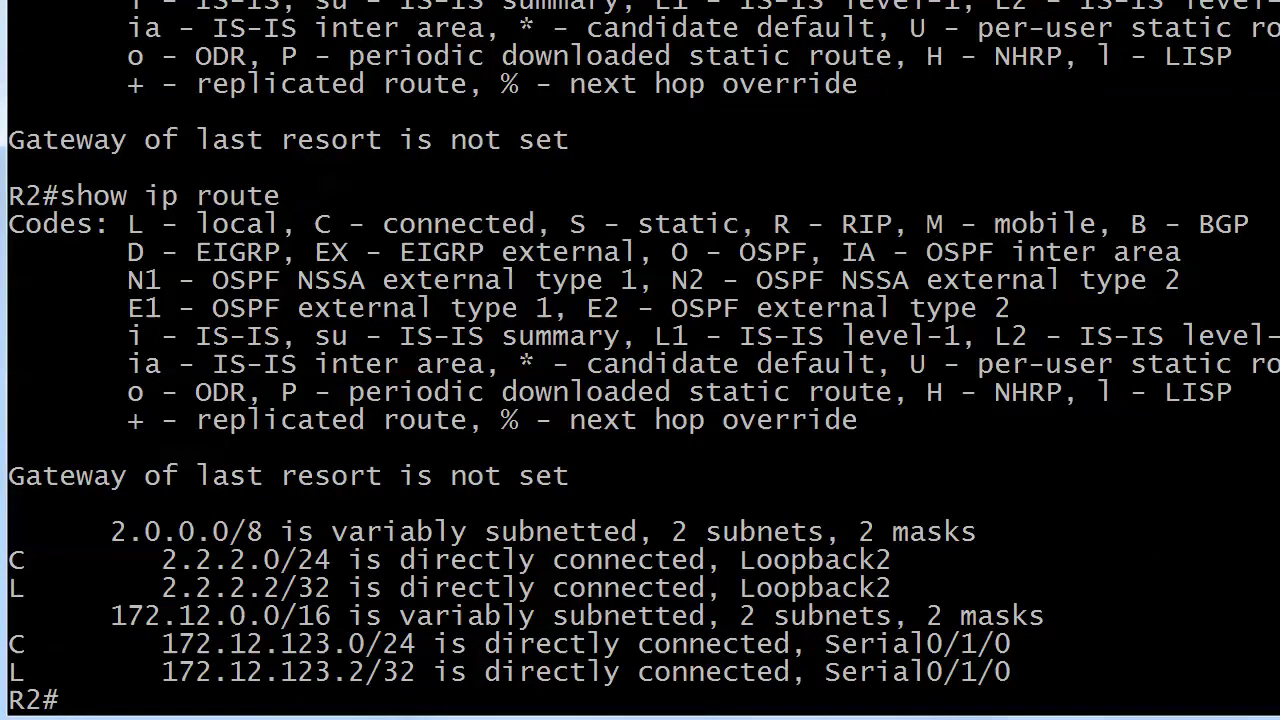
Step: Suspend the R2 session and resume connection 3 to R3's console
{"action": "key", "text": "ctrl+shift+6"}
{"action": "type", "text": "x"}
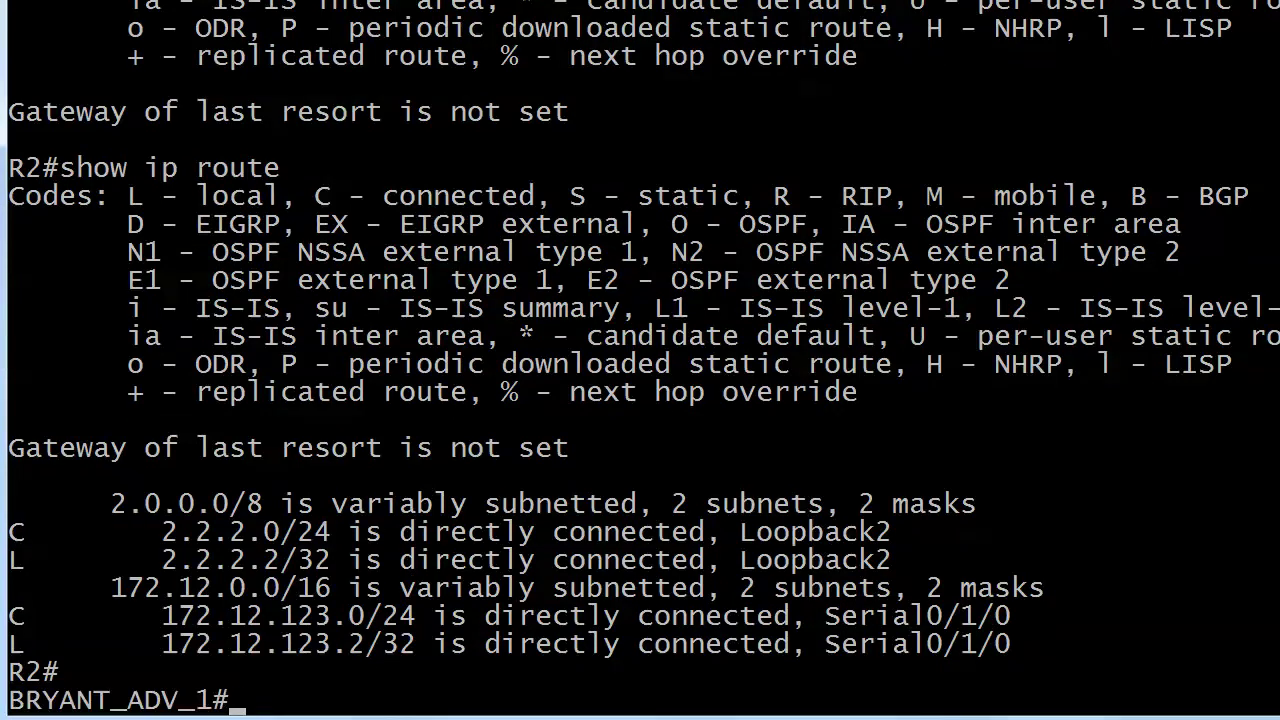
{"action": "type", "text": "3"}
{"action": "key", "text": "Return"}
{"action": "key", "text": "Return"}
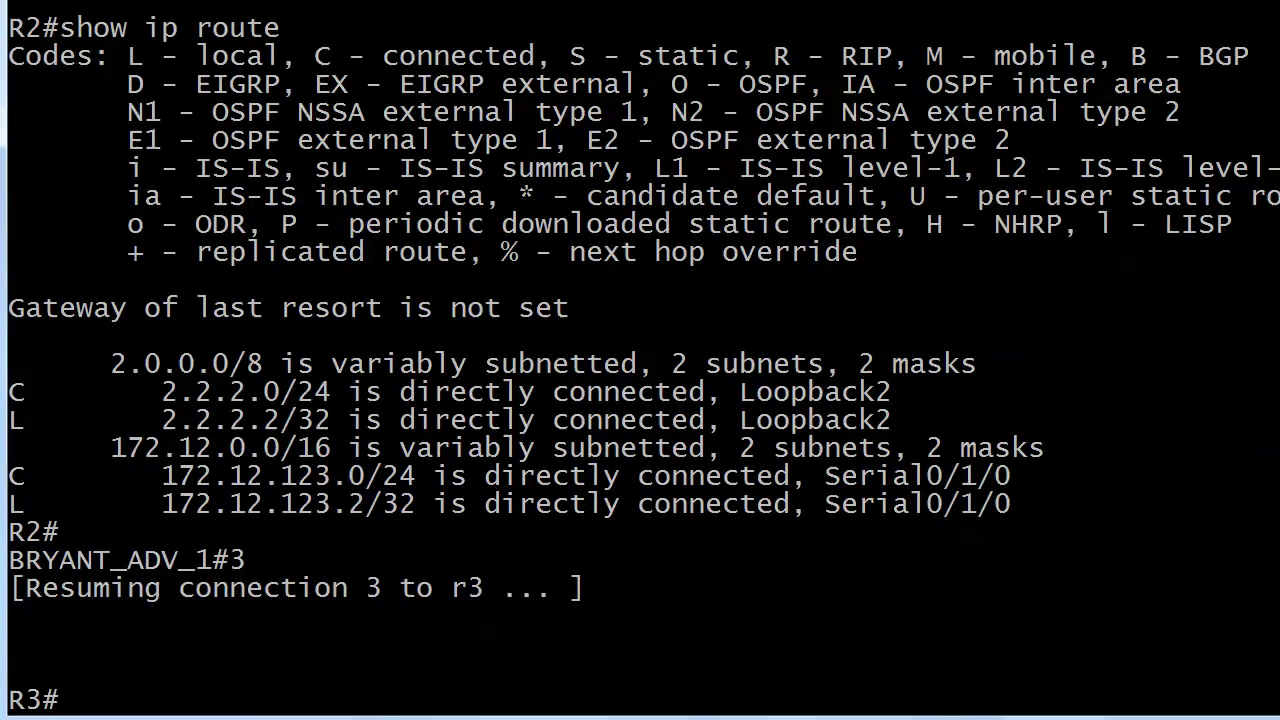
Step: Ping R2's loopback address 2.2.2.2 and R1's serial address 172.12.123.1 from R3
{"action": "type", "text": "pin g2."}
{"action": "key", "text": "BackSpace"}
{"action": "key", "text": "BackSpace"}
{"action": "key", "text": "BackSpace"}
{"action": "key", "text": "BackSpace"}
{"action": "type", "text": "gt"}
{"action": "key", "text": "BackSpace"}
{"action": "type", "text": "2.2.2.2"}
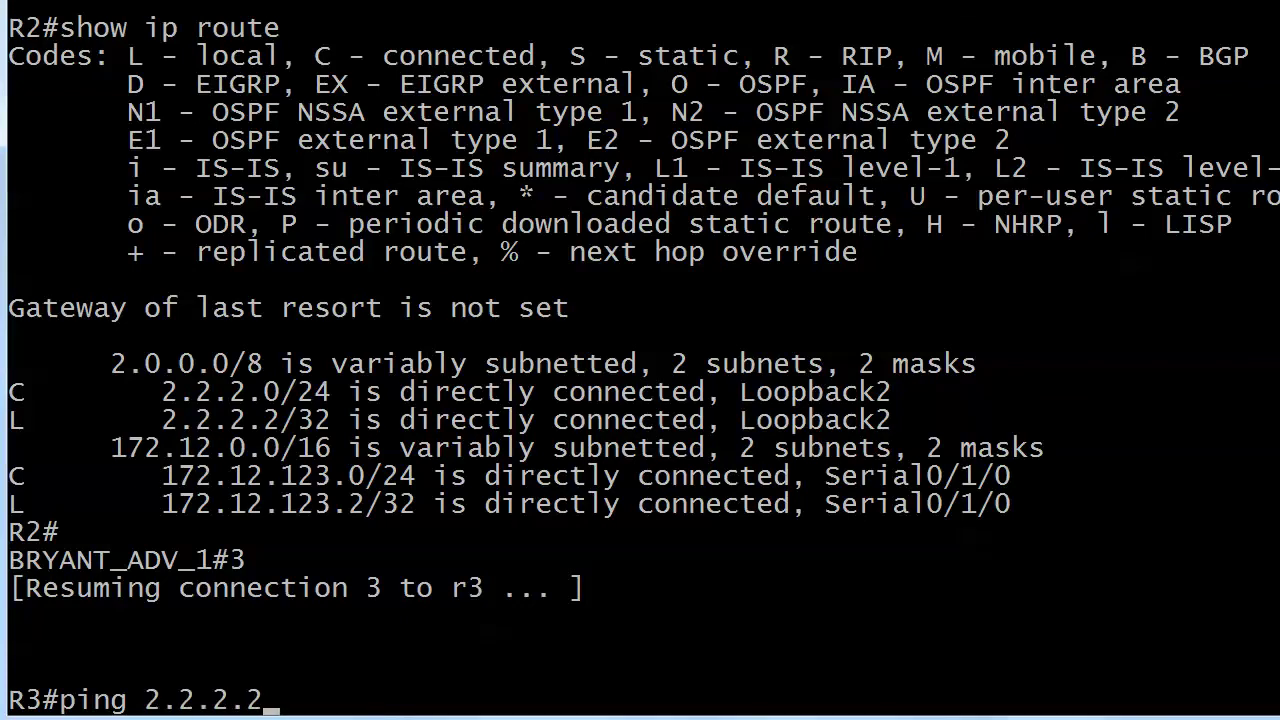
{"action": "key", "text": "Return"}
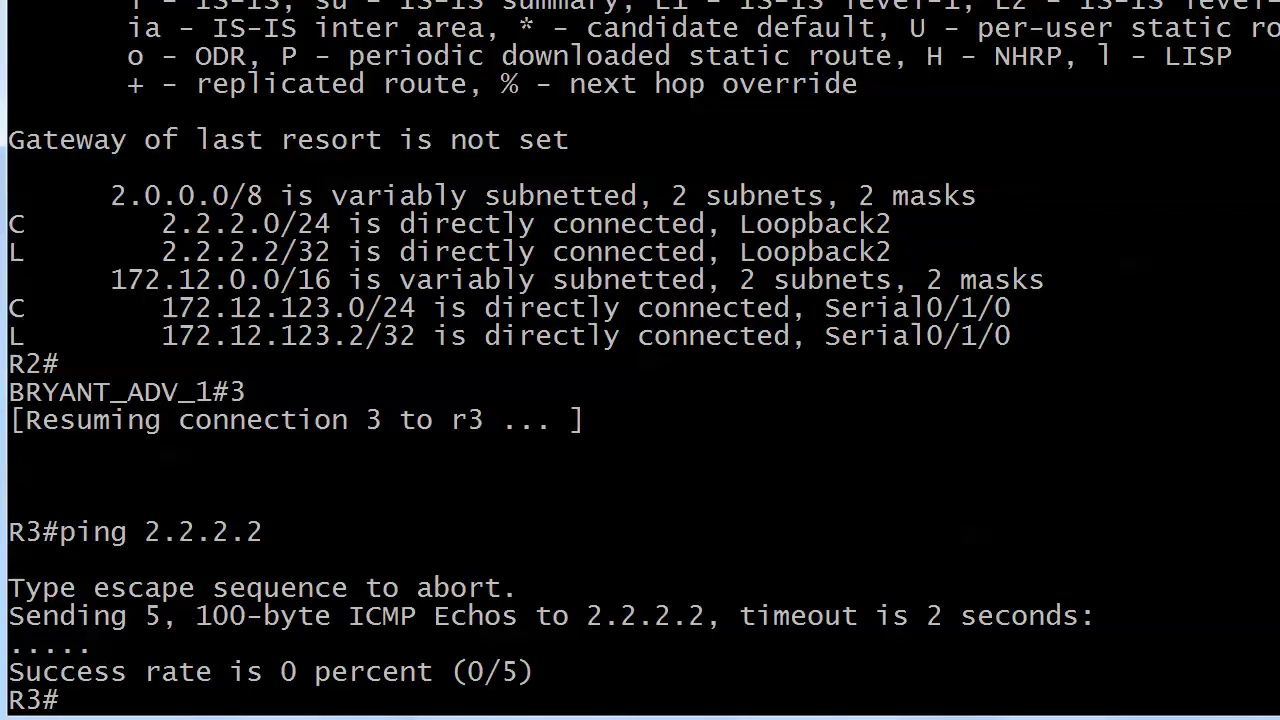
{"action": "type", "text": "ping 172"}
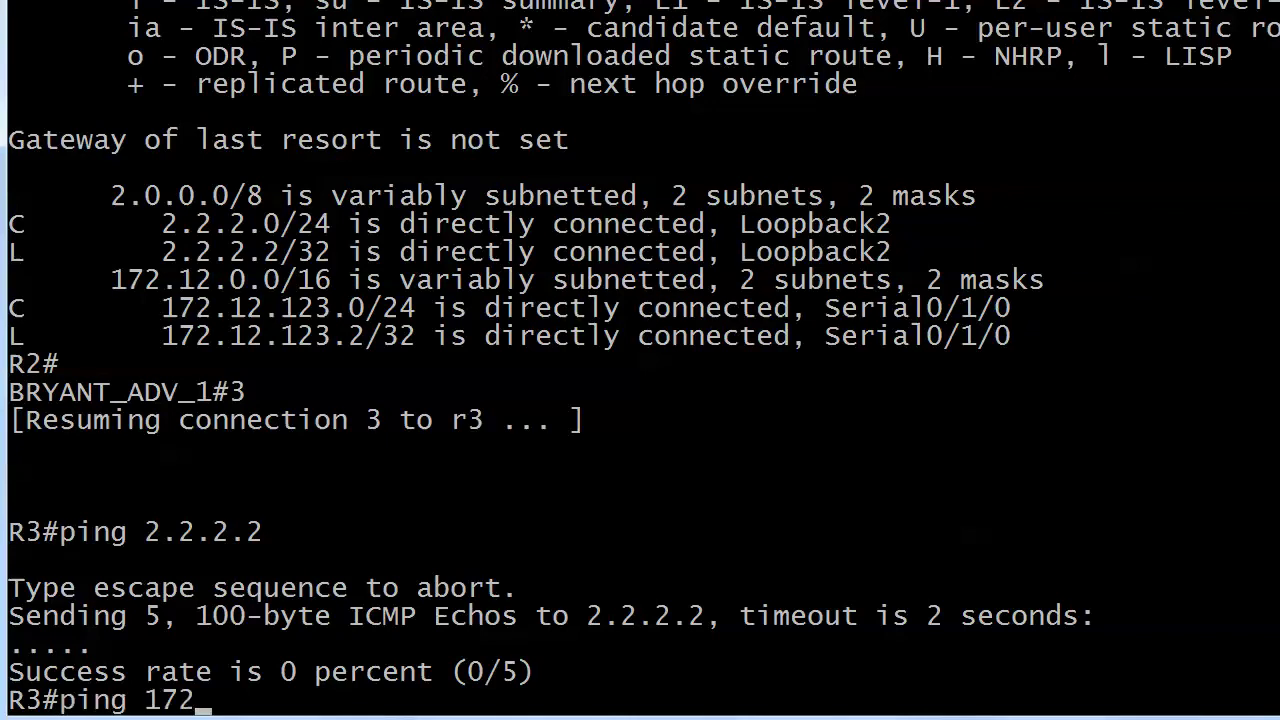
{"action": "type", "text": ".12.123.1"}
{"action": "key", "text": "Return"}
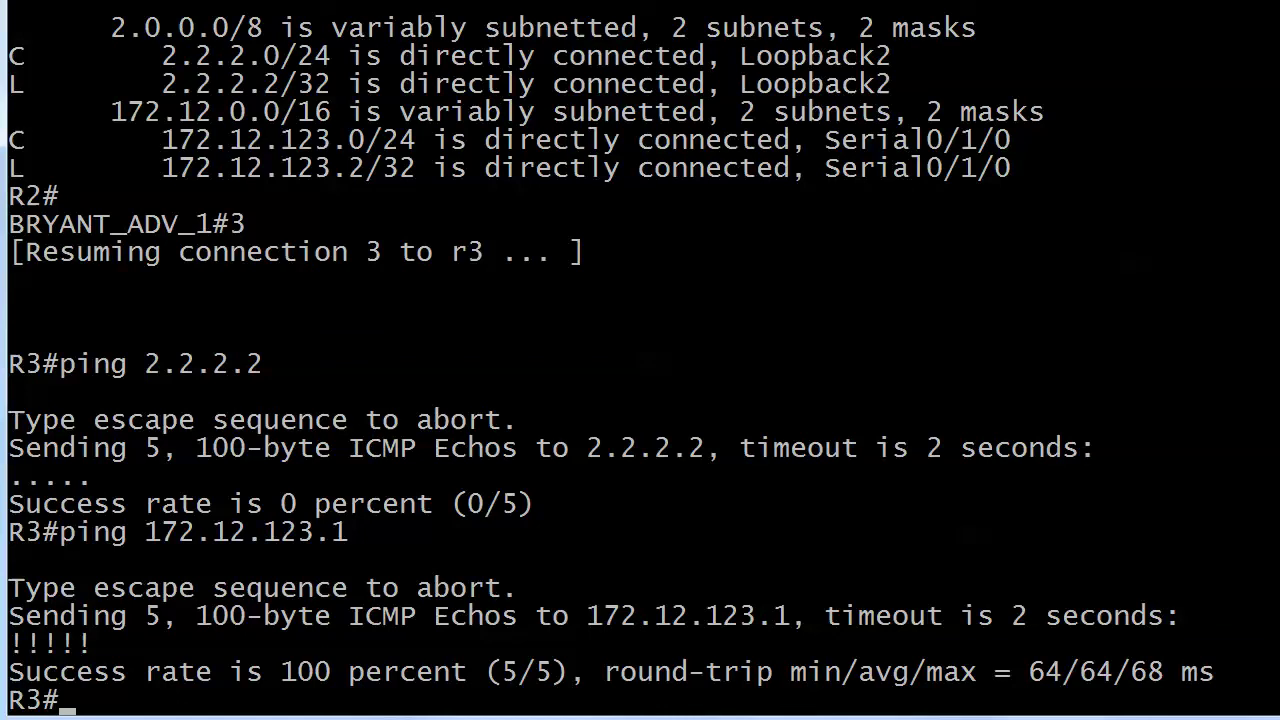
Step: Display R3's EIGRP routes, followed by its full IP routing table
{"action": "type", "text": "show ip rout eig"}
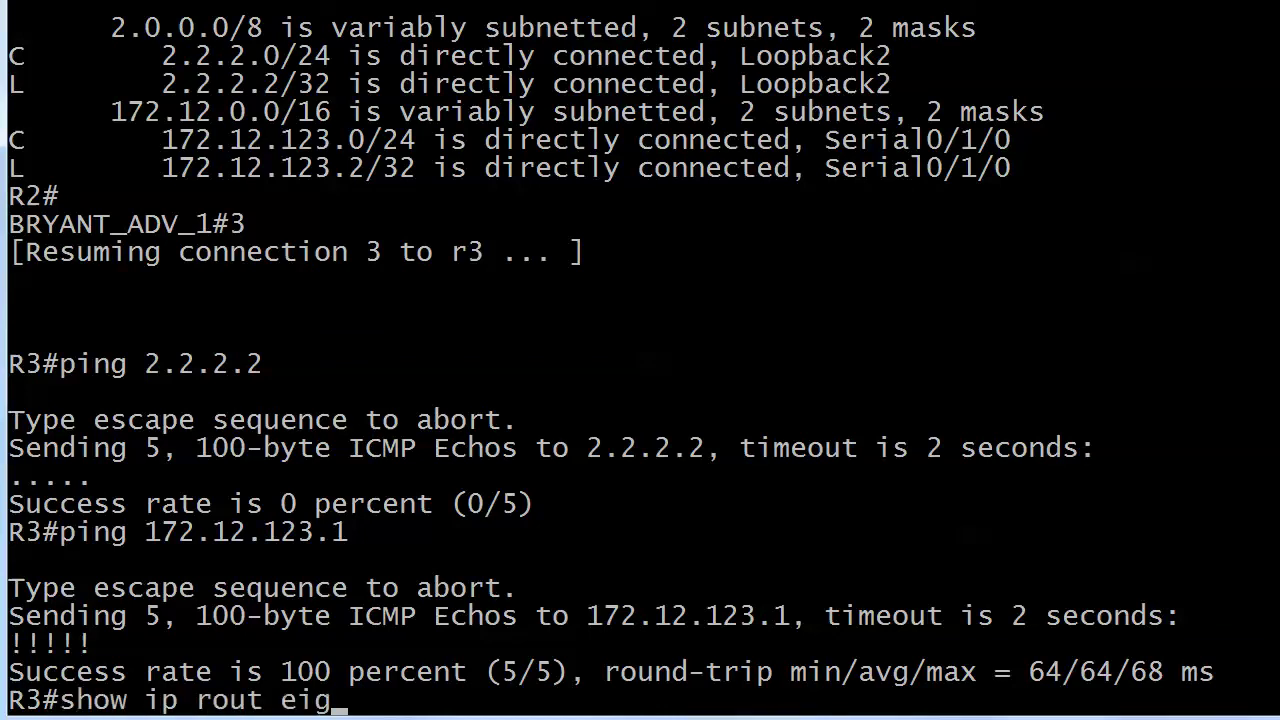
{"action": "key", "text": "BackSpace"}
{"action": "key", "text": "BackSpace"}
{"action": "key", "text": "BackSpace"}
{"action": "key", "text": "BackSpace"}
{"action": "type", "text": "e igr"}
{"action": "key", "text": "BackSpace"}
{"action": "key", "text": "BackSpace"}
{"action": "key", "text": "BackSpace"}
{"action": "type", "text": "eigrp"}
{"action": "key", "text": "Return"}
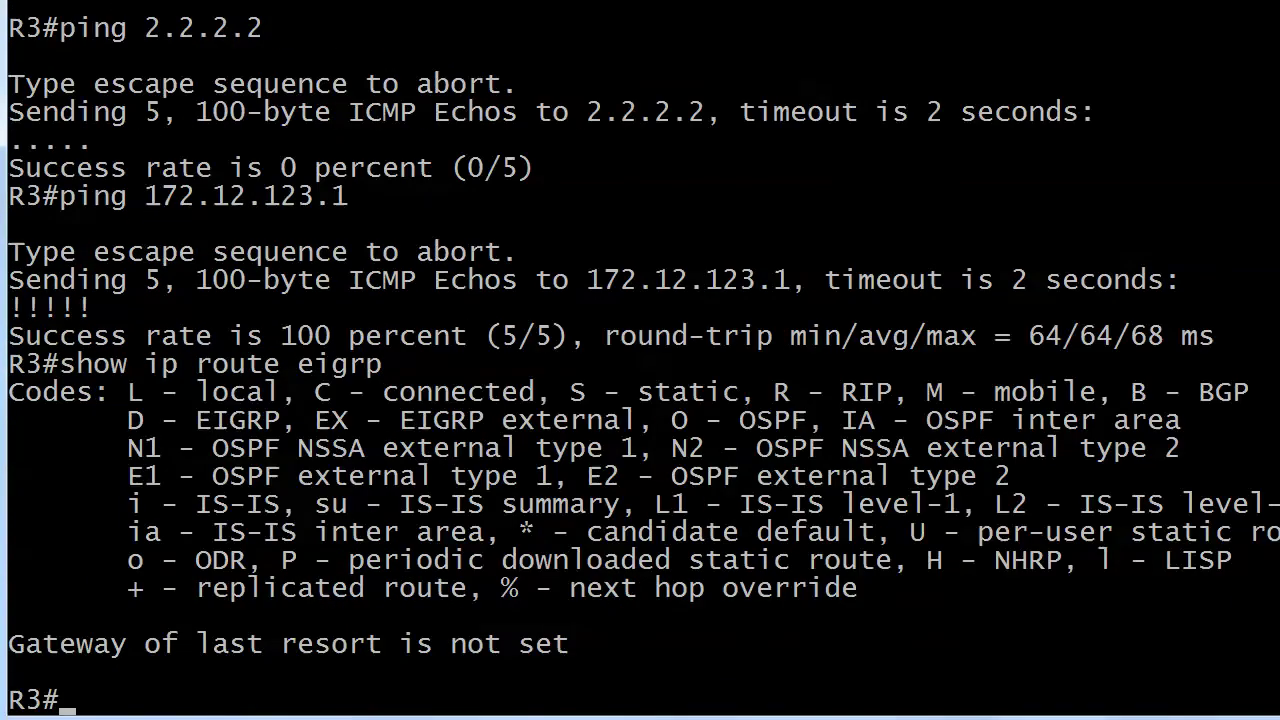
{"action": "type", "text": "show ip route"}
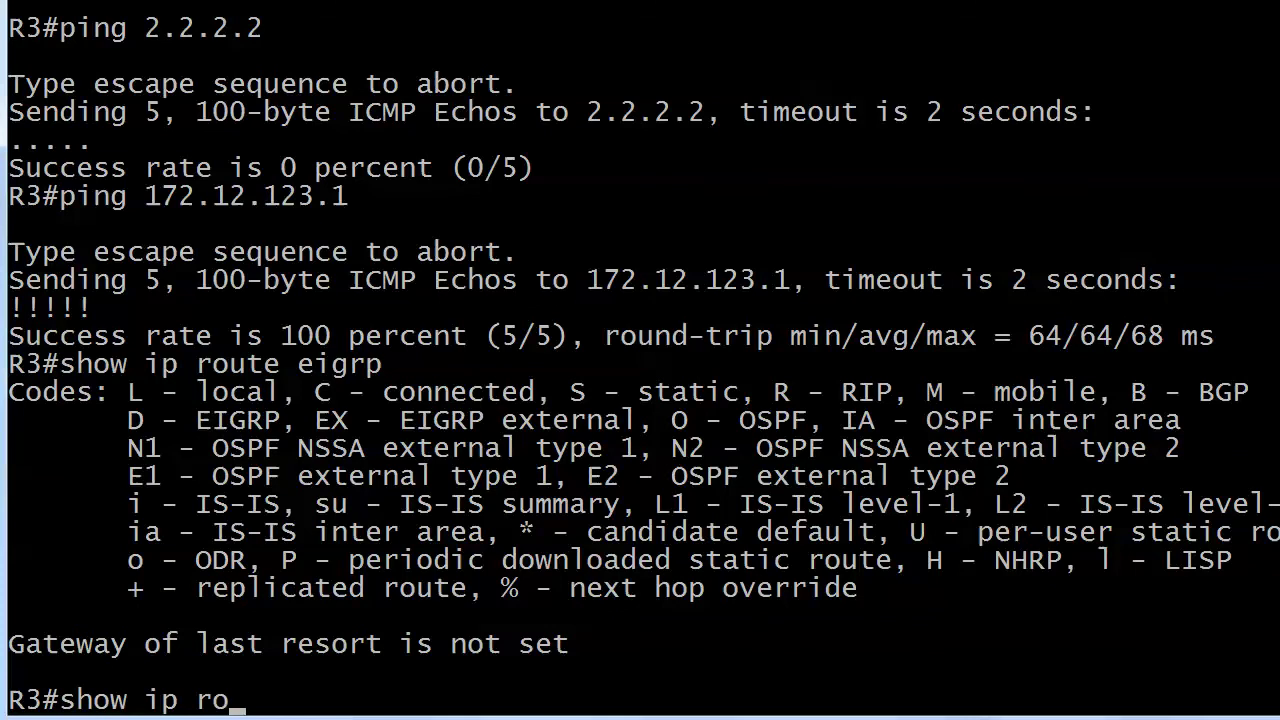
{"action": "key", "text": "Return"}
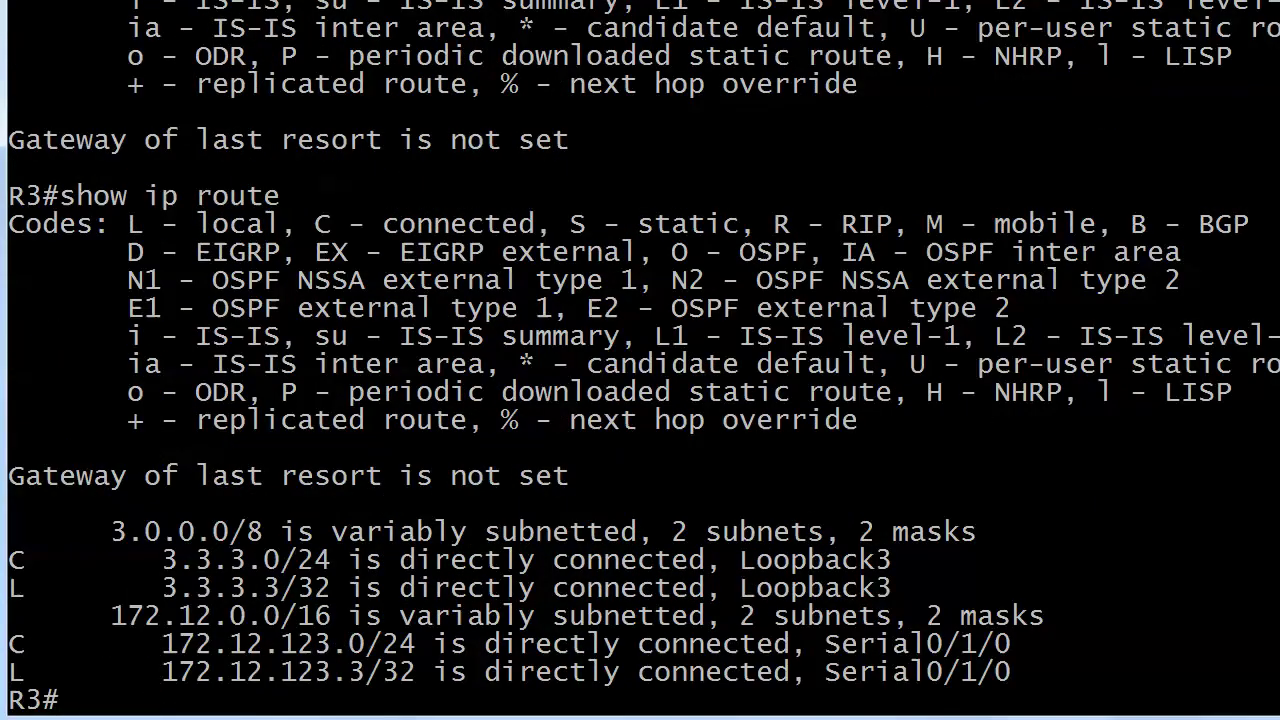
Step: Trace a ping to 2.2.2.2 on R3 with IP packet debugging, and turn all debugging off
{"action": "type", "text": "debug ip packet"}
{"action": "key", "text": "Return"}
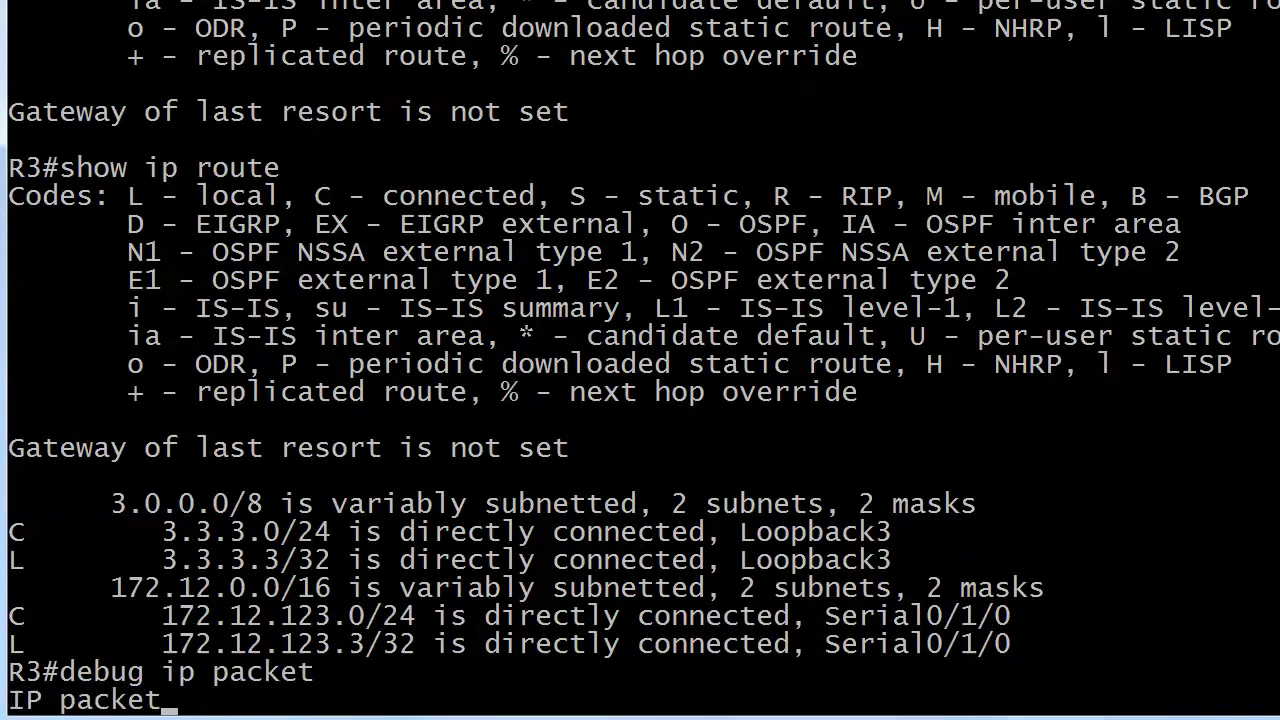
{"action": "type", "text": "ping 2.2.2.2"}
{"action": "key", "text": "Return"}
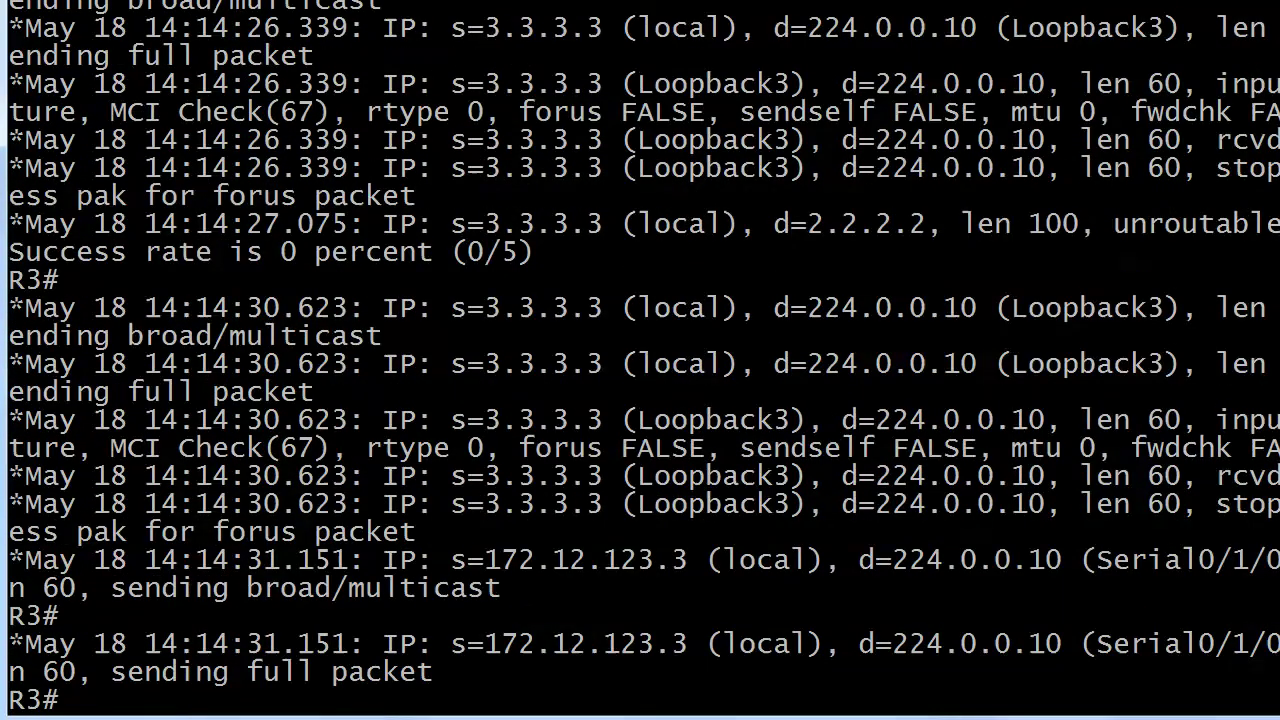
{"action": "type", "text": "u all"}
{"action": "key", "text": "Return"}
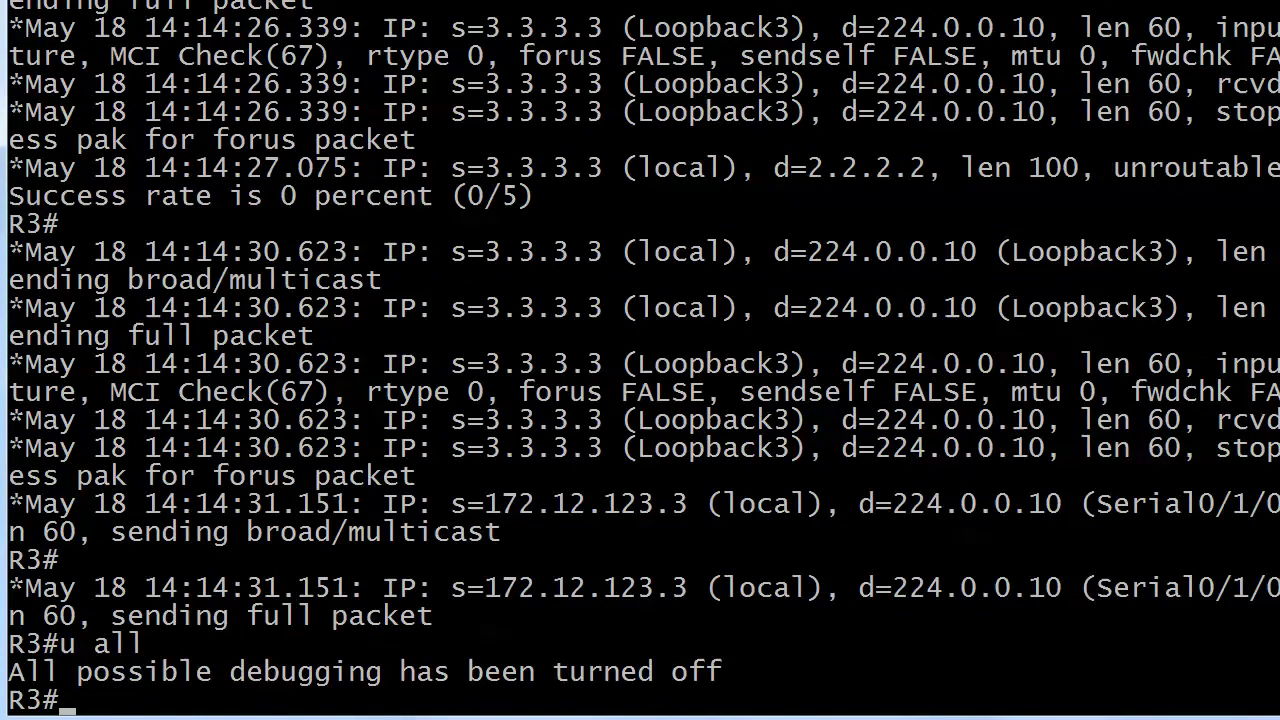
Step: Highlight the multicast destination 224.0.0.10 in the last two Serial0/1/0 debug entries
{"action": "right_click", "coordinate": [927, 655]}
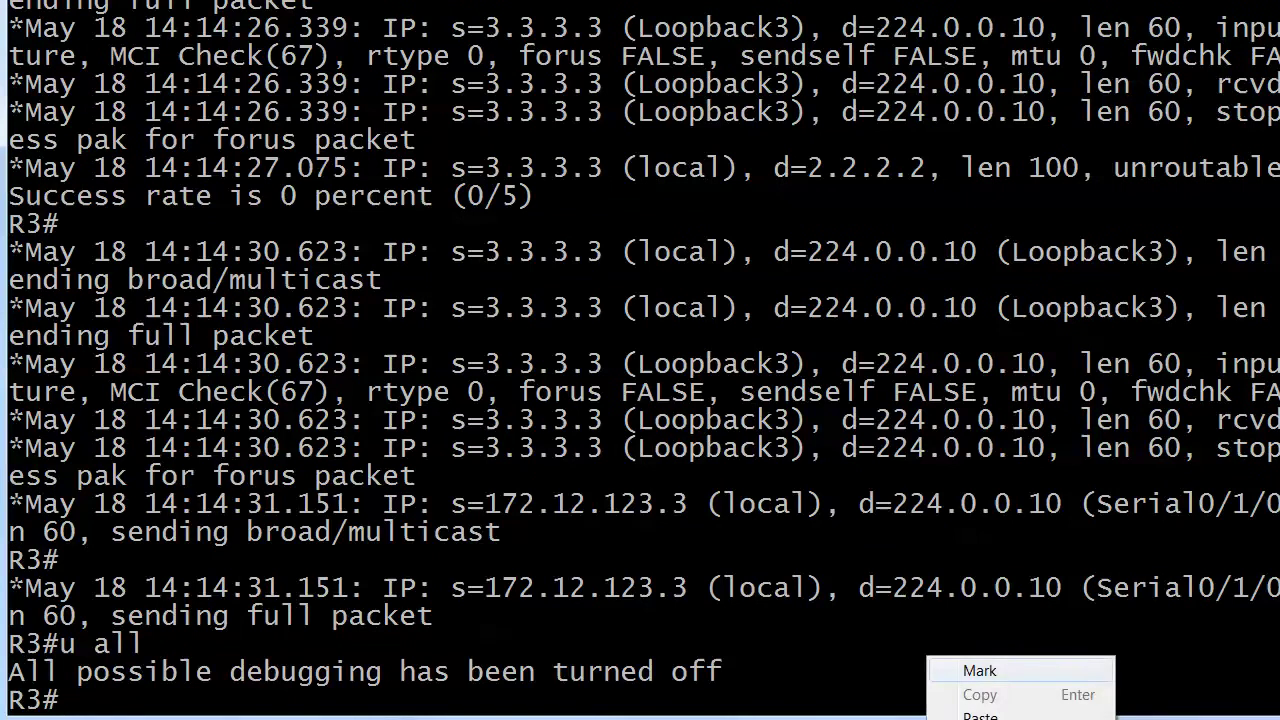
{"action": "key", "text": "Escape"}
{"action": "left_click_drag", "start_coordinate": [860, 492], "coordinate": [1078, 600]}
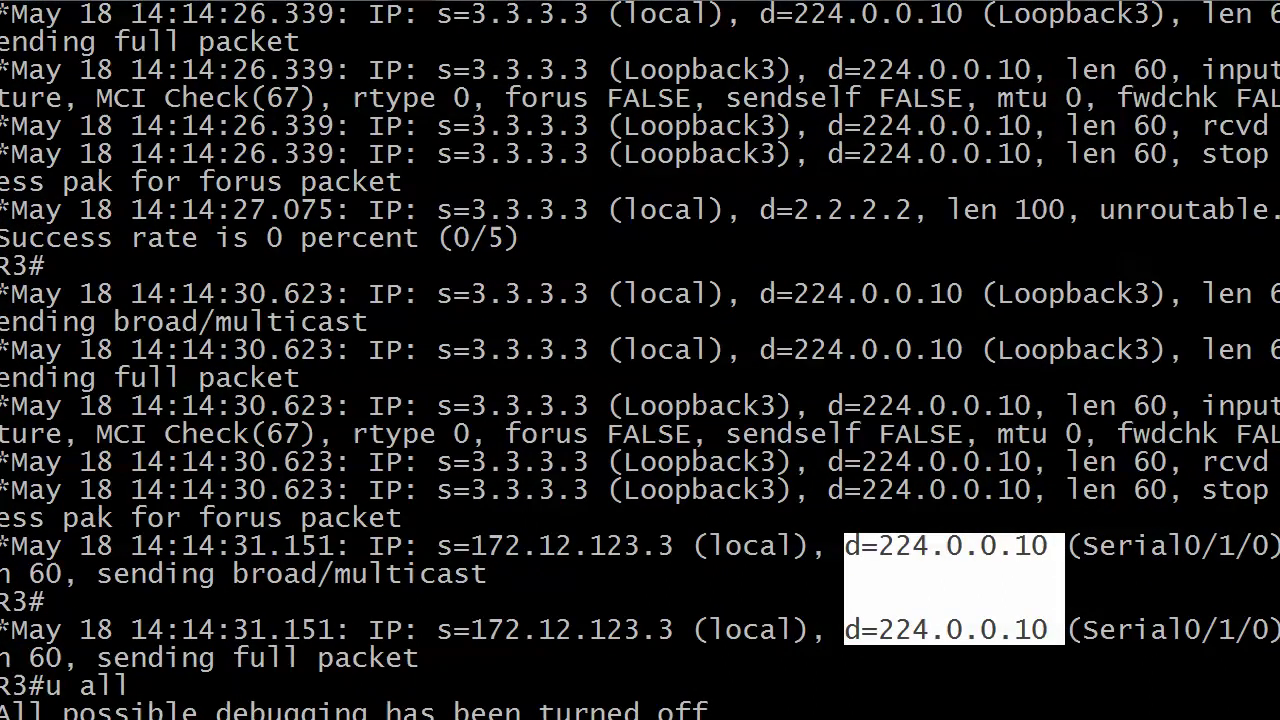
{"action": "key", "text": "Escape"}
Step: Highlight "unroutable" in the debug entry for the ping to 2.2.2.2, and extend the highlight back to its destination address
{"action": "right_click", "coordinate": [1098, 246]}
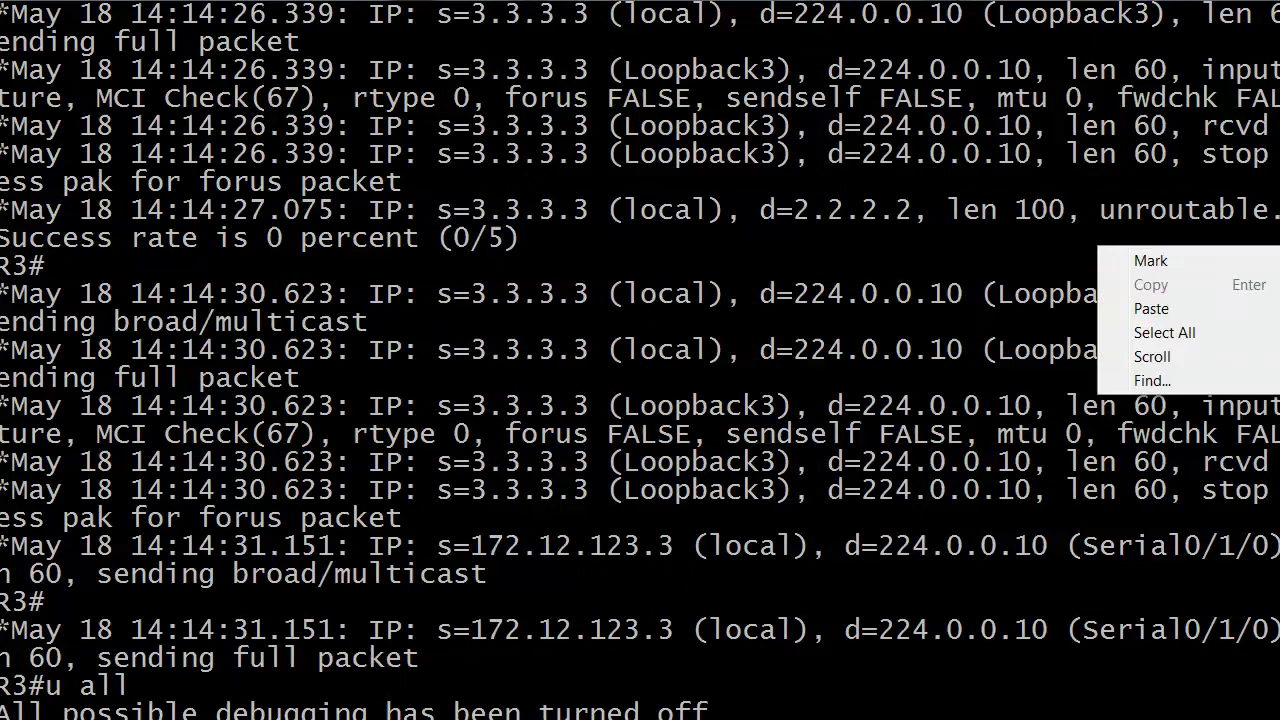
{"action": "left_click", "coordinate": [1140, 252]}
{"action": "left_click_drag", "start_coordinate": [1100, 210], "coordinate": [1268, 210]}
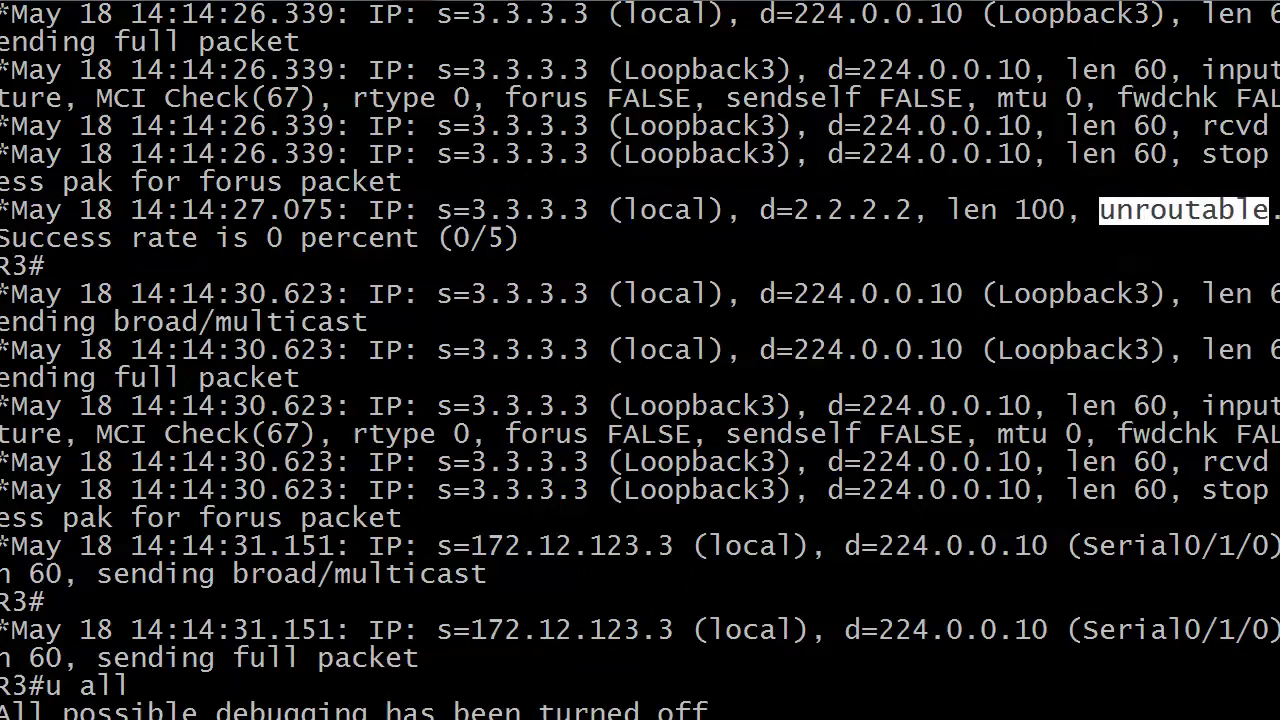
{"action": "left_click_drag", "start_coordinate": [760, 210], "coordinate": [1278, 210]}
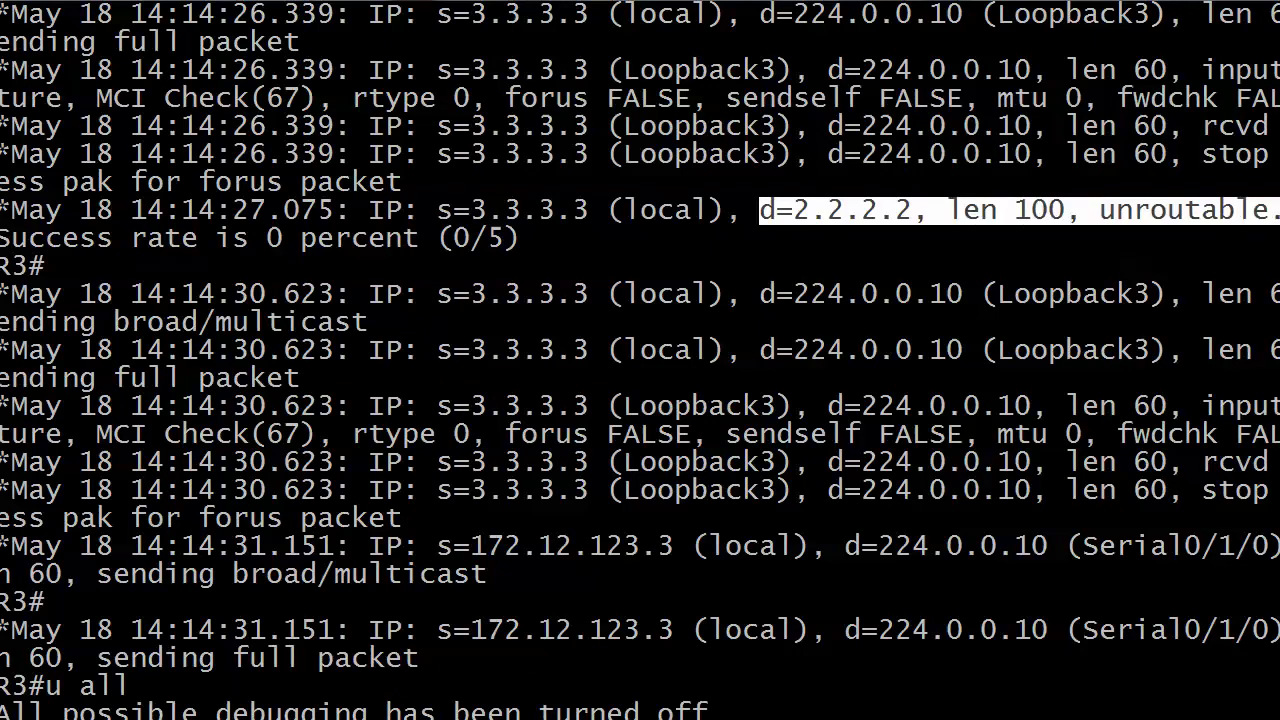